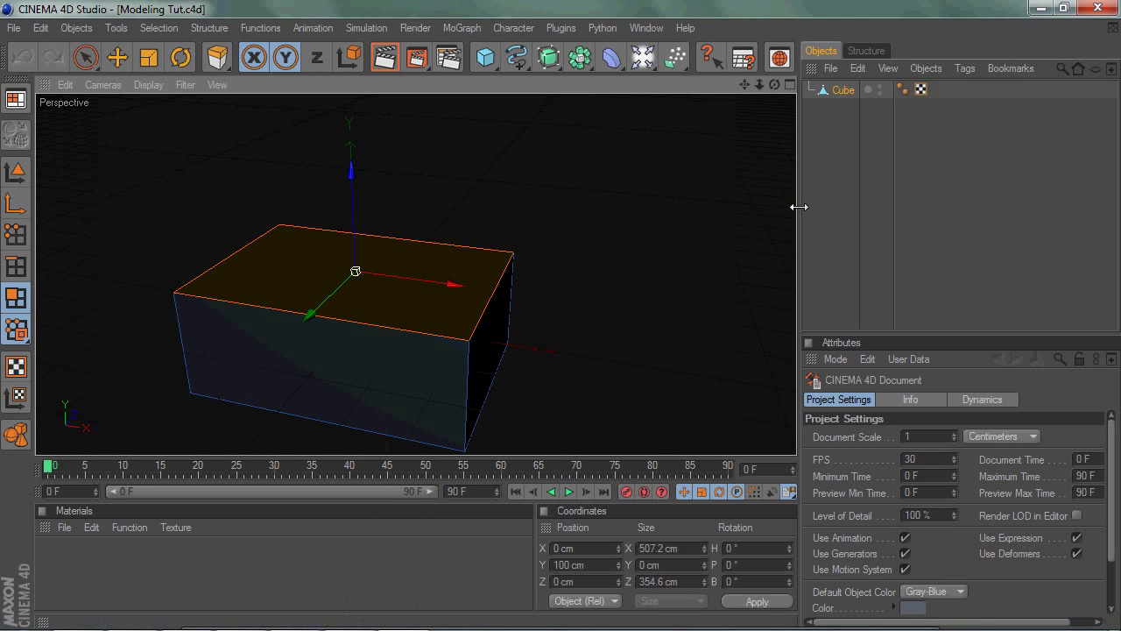
# Widen the object and attribute managers by narrowing the perspective viewport
pyautogui.moveTo(799, 206); pyautogui.dragTo(686, 208)
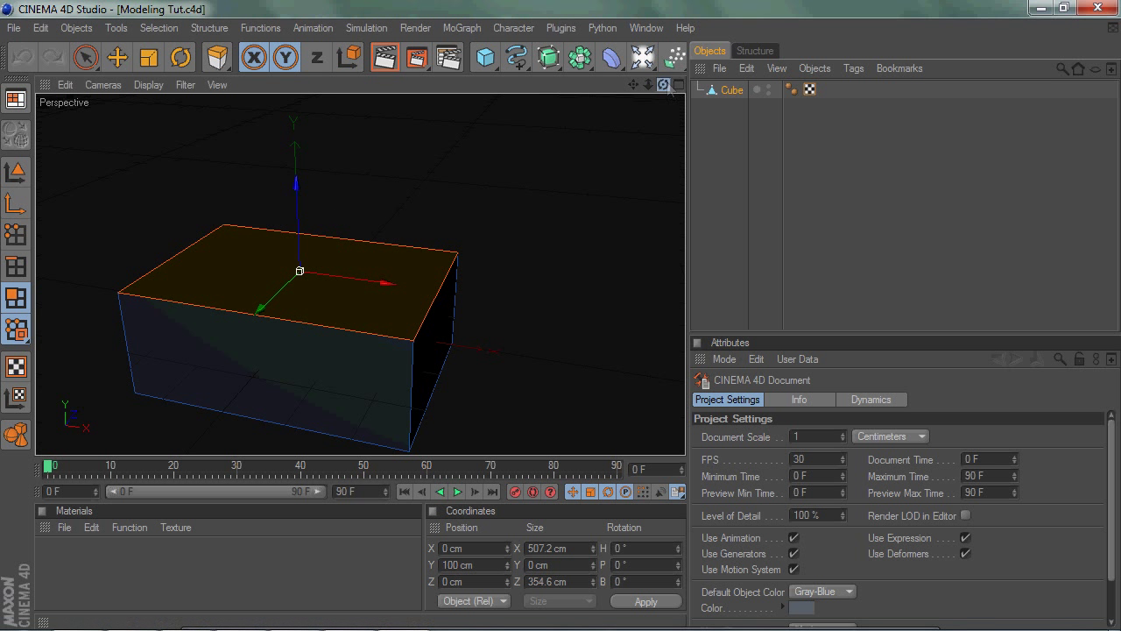
pyautogui.moveTo(665, 86)
pyautogui.mouseDown()
pyautogui.moveTo(688, 75)
pyautogui.moveTo(664, 86)
pyautogui.mouseUp()
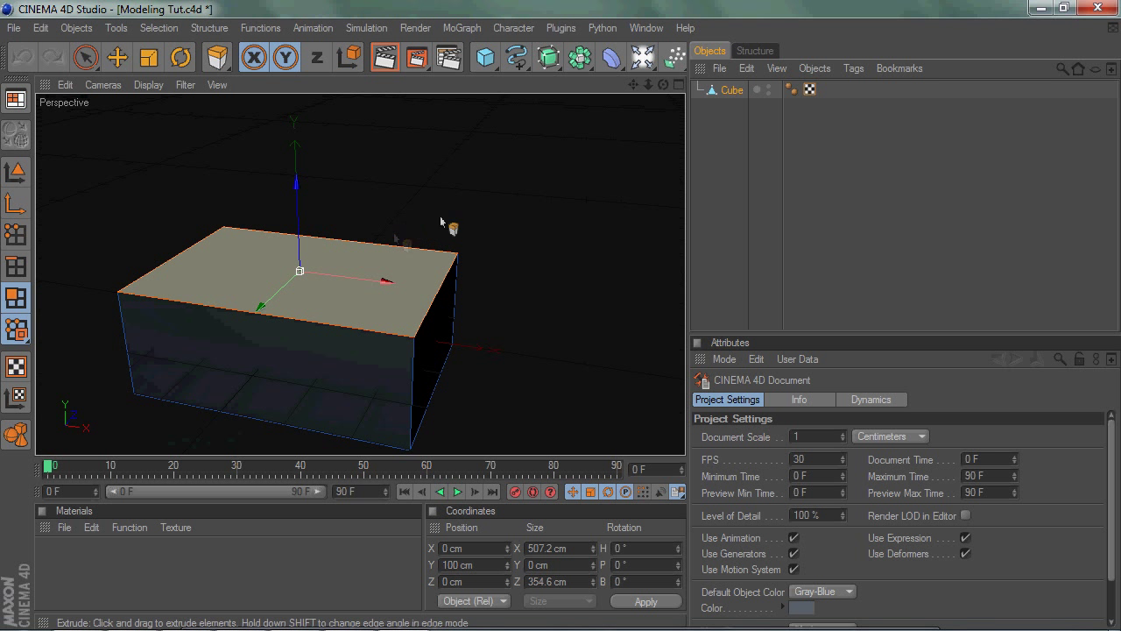
pyautogui.moveTo(663, 84); pyautogui.dragTo(664, 81)
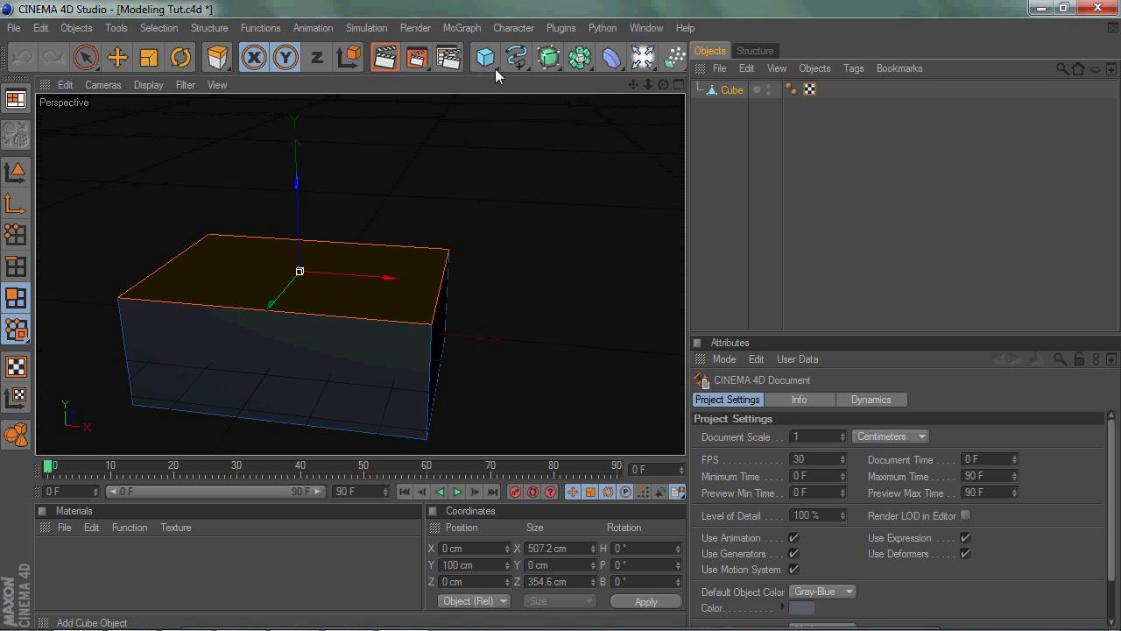
# Try scaling the cube's top face along the X axis and undo the scaling
pyautogui.click(149, 57)
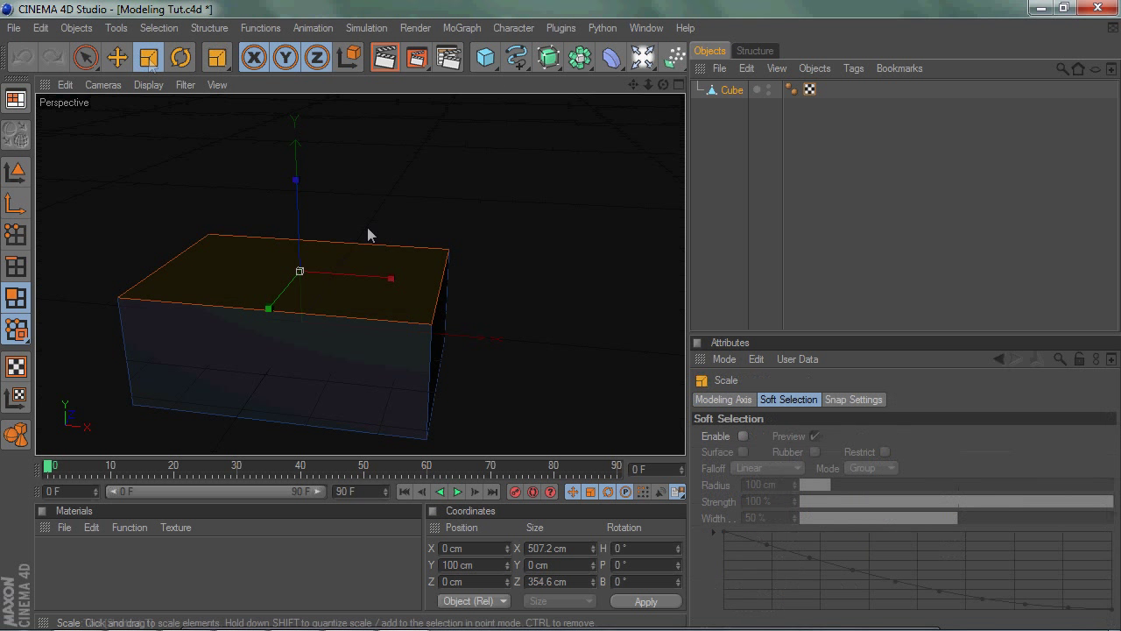
pyautogui.moveTo(385, 277); pyautogui.dragTo(374, 277)
pyautogui.hotkey('ctrl', 'z')
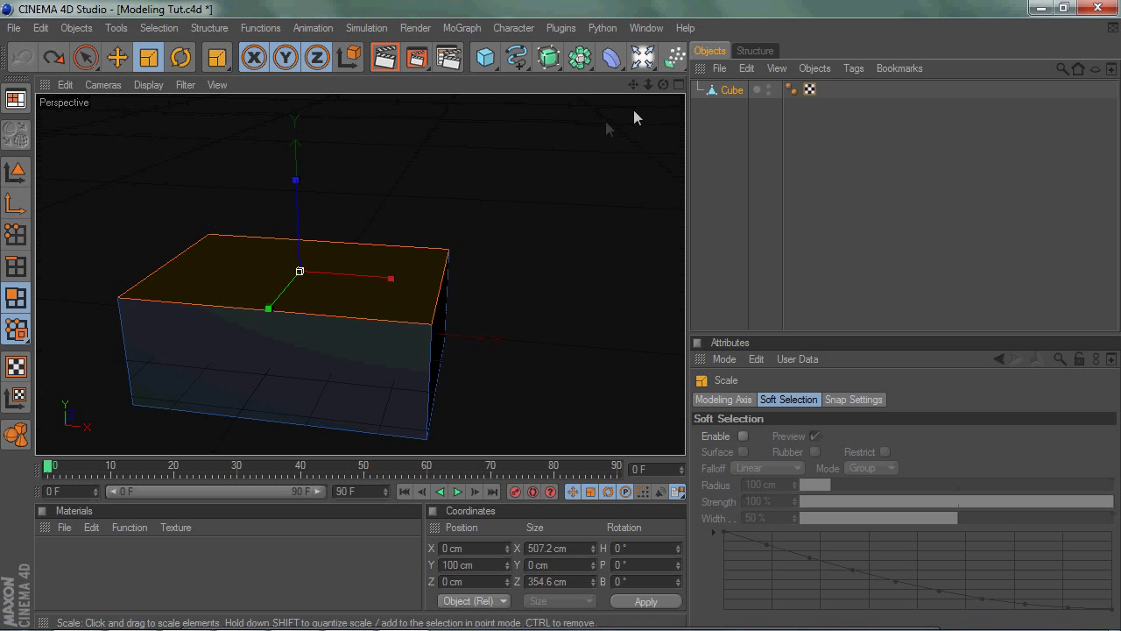
# Examine the polygon modeling and structure commands available for the selected cube
pyautogui.click(731, 91)
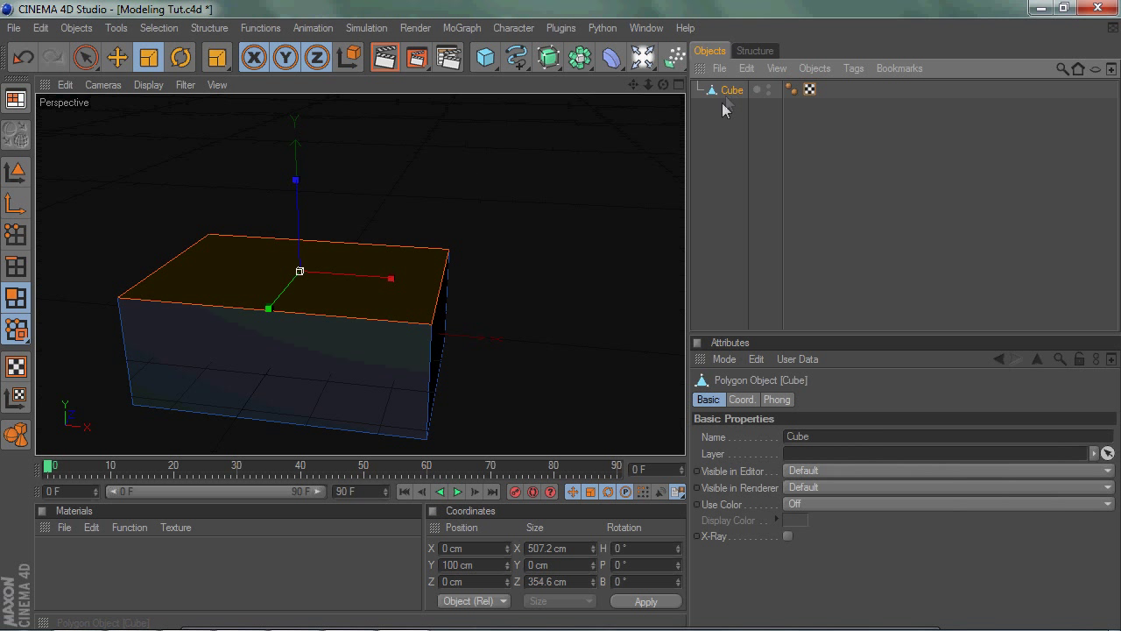
pyautogui.rightClick(231, 251)
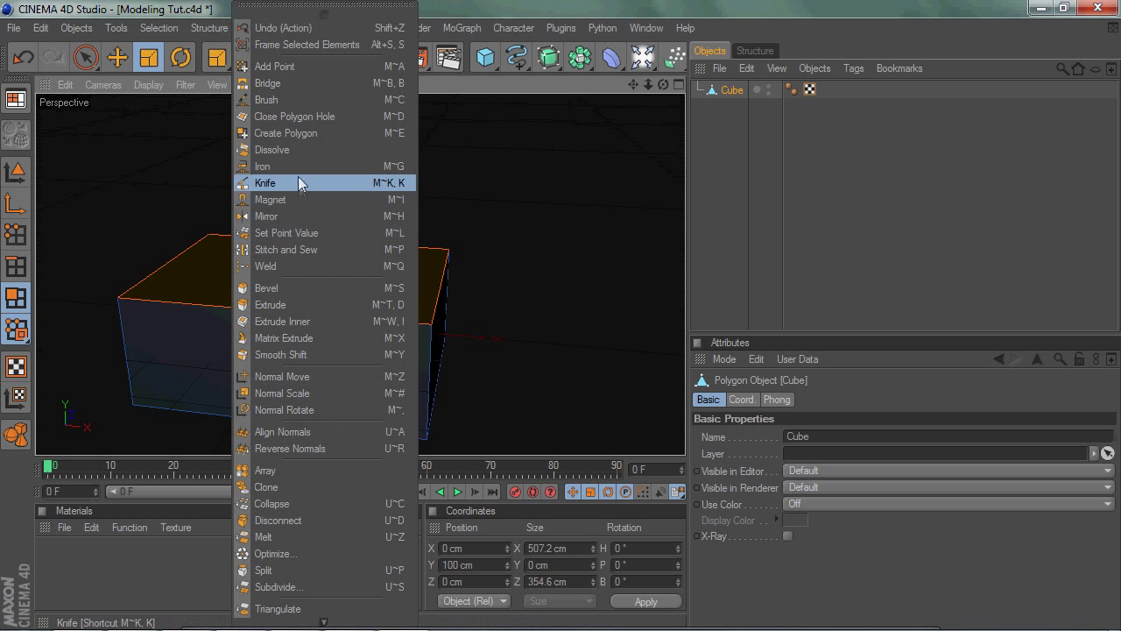
pyautogui.scroll(-1, 294, 605)
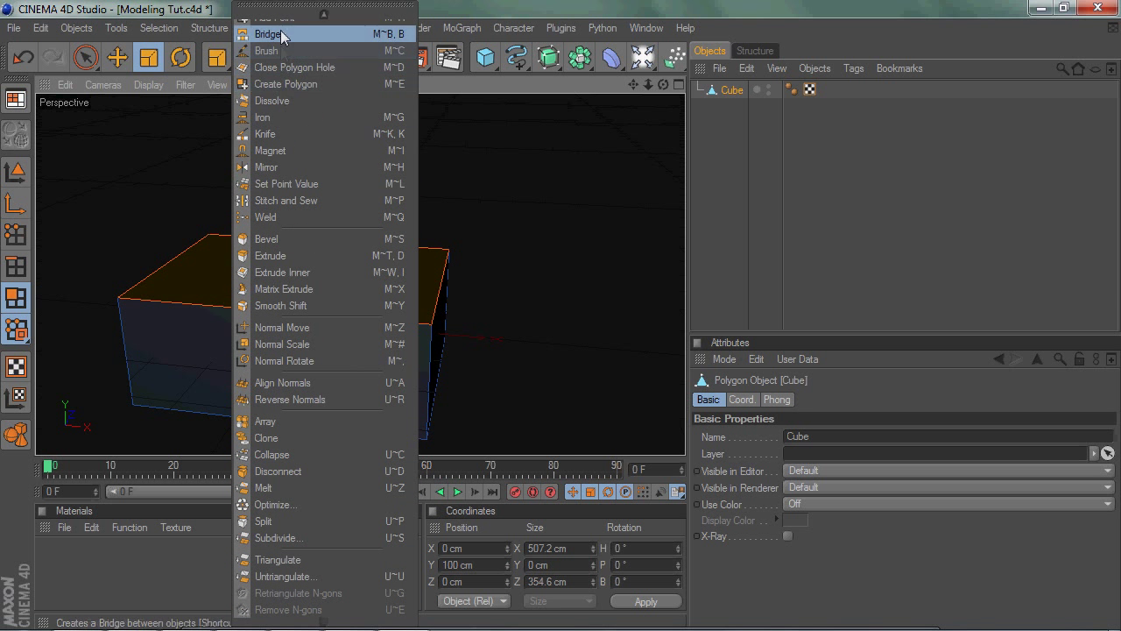
pyautogui.moveTo(277, 17)
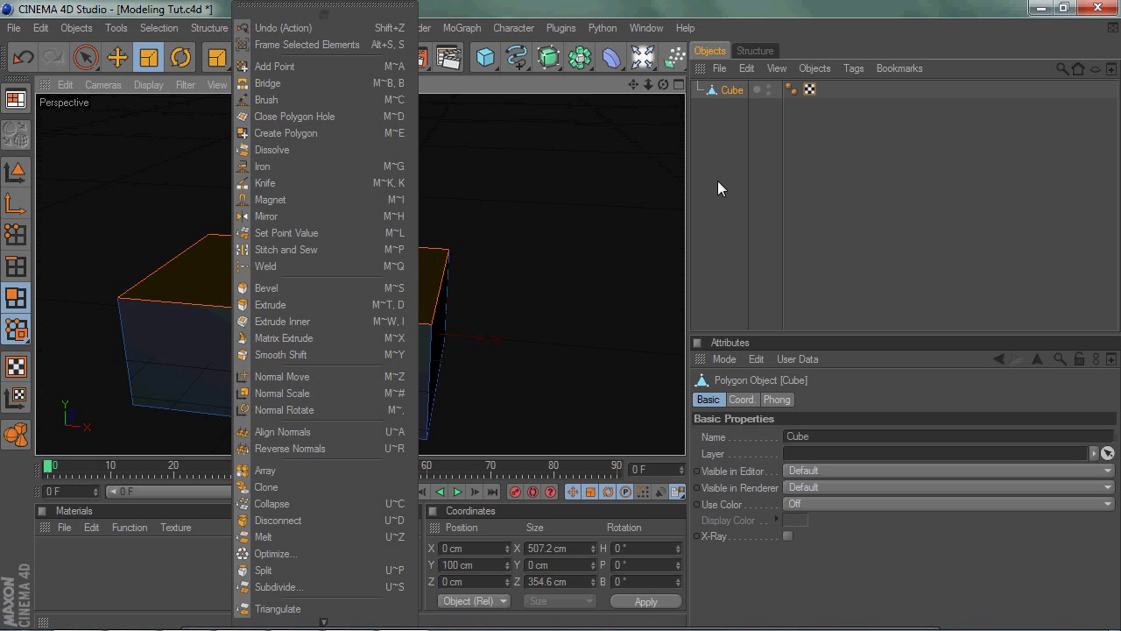
pyautogui.press('Escape')
pyautogui.click(158, 27)
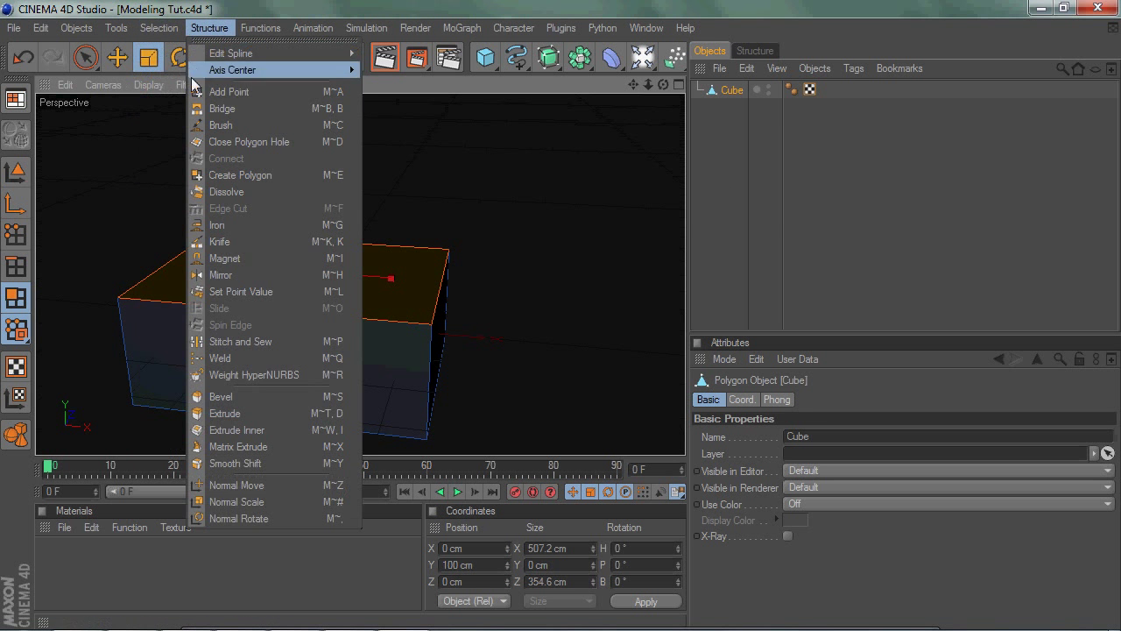
pyautogui.click(158, 6)
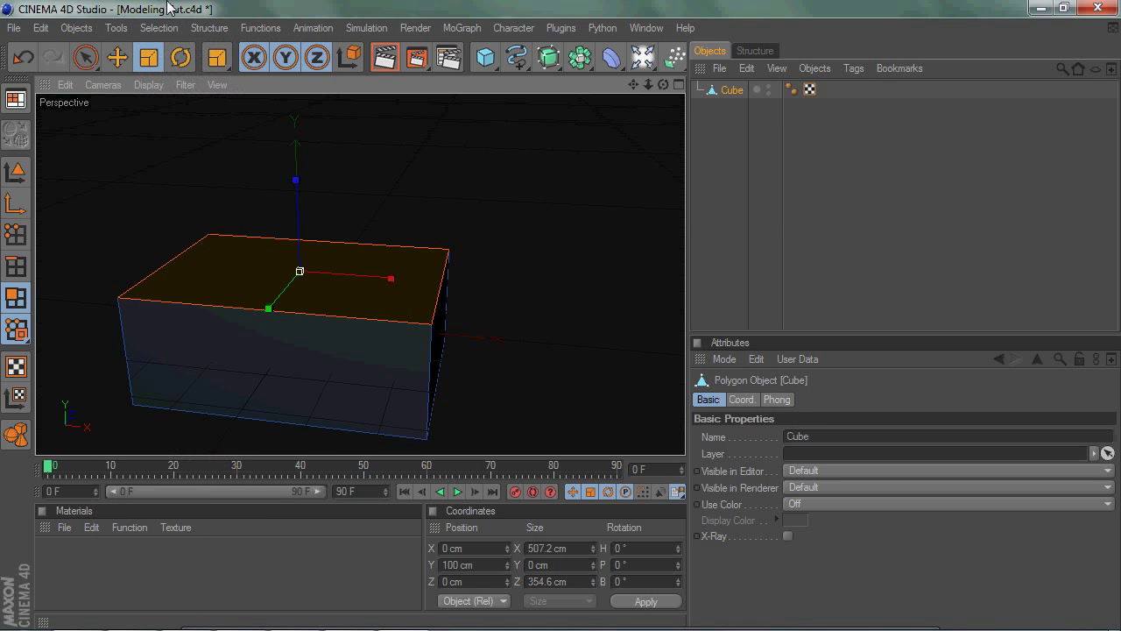
# View the cube in the four-view layout and return to the full perspective view
pyautogui.click(679, 84)
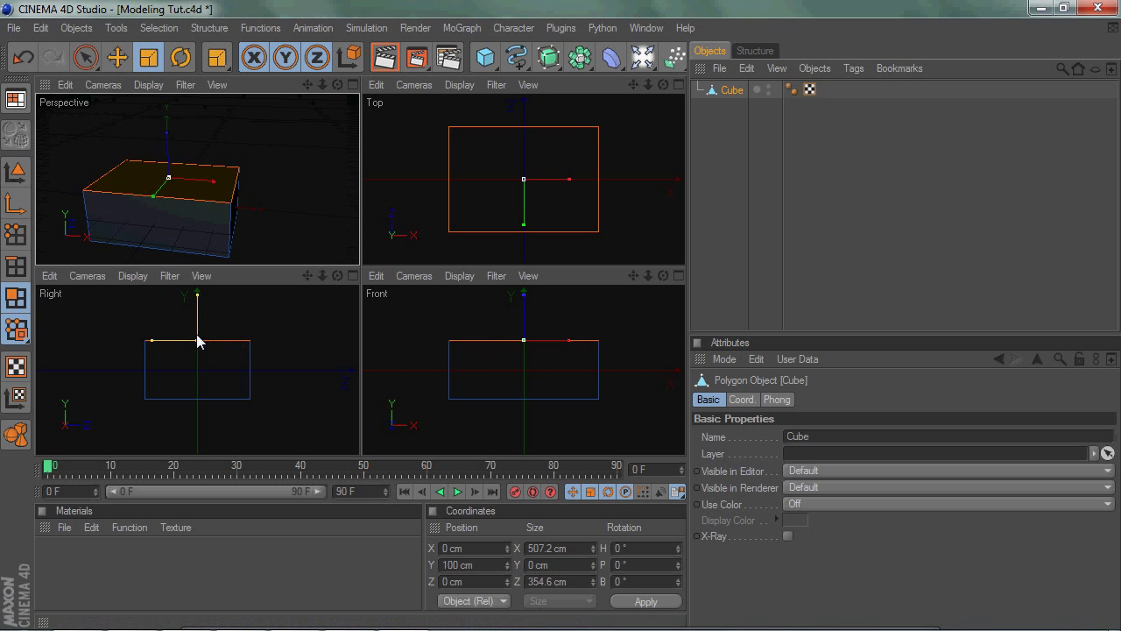
pyautogui.click(352, 83)
pyautogui.moveTo(664, 88); pyautogui.dragTo(663, 88)
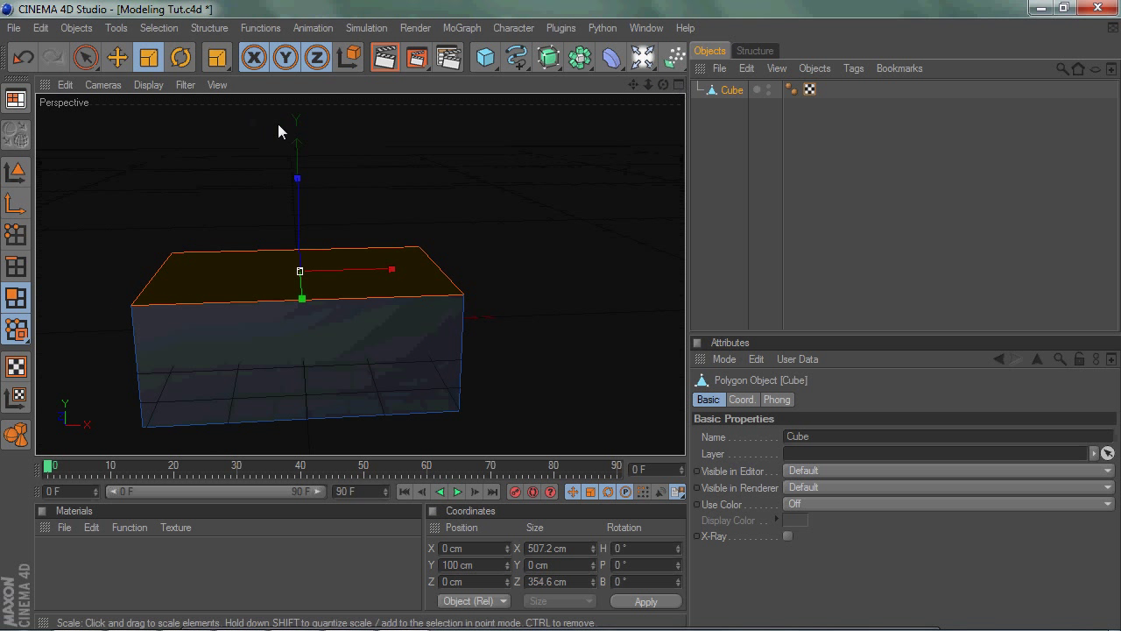
pyautogui.moveTo(664, 86); pyautogui.dragTo(663, 86)
pyautogui.rightClick(218, 268)
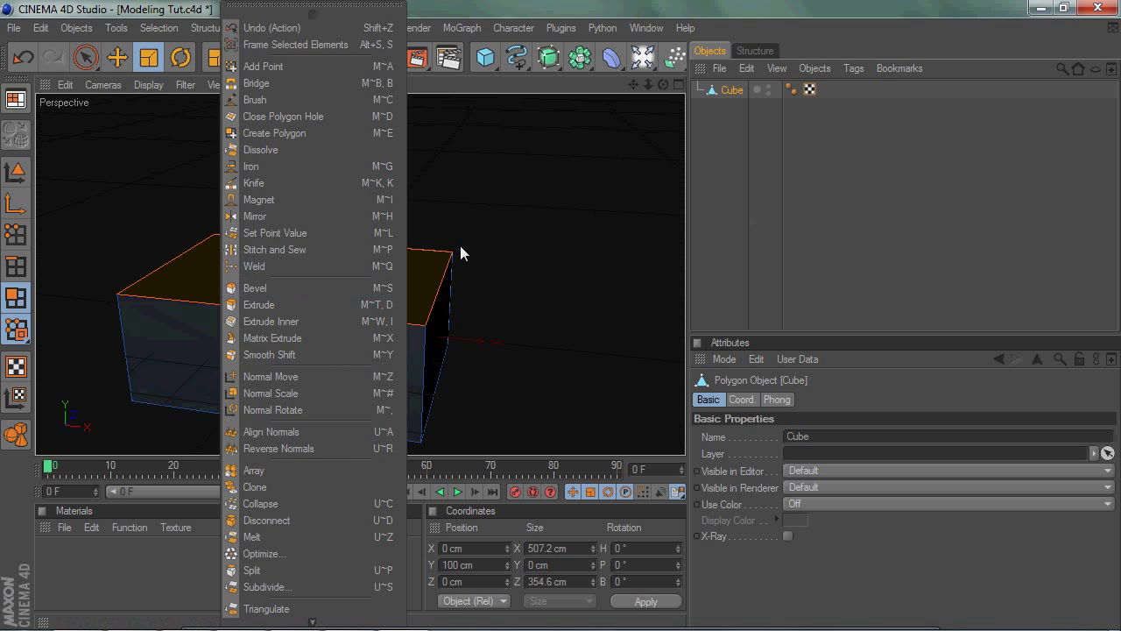
pyautogui.click(716, 211)
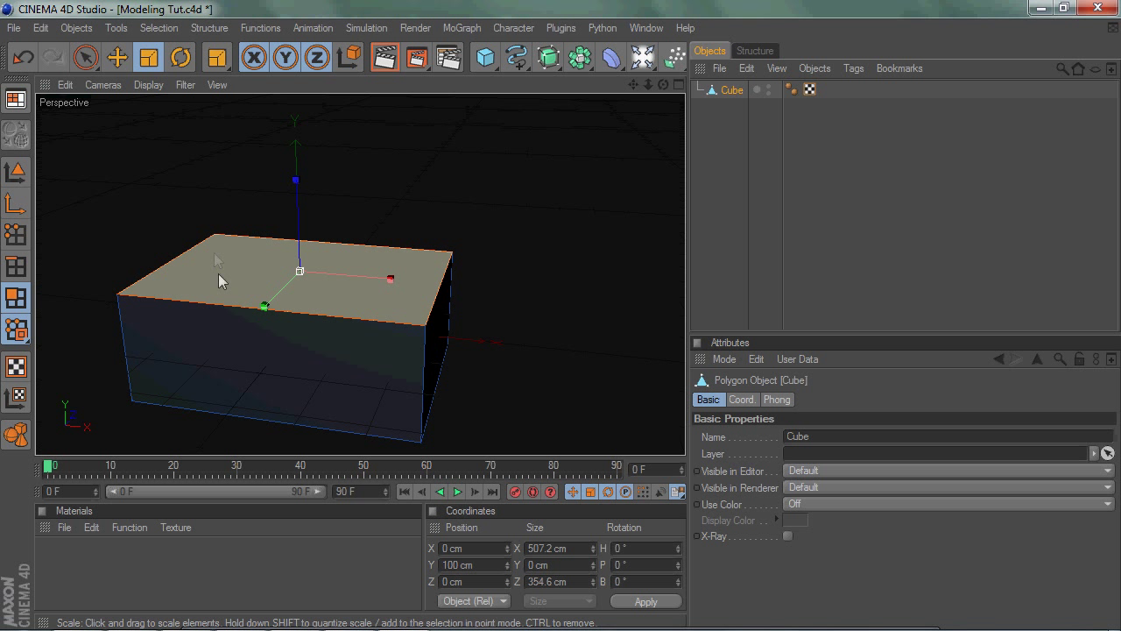
pyautogui.click(219, 263)
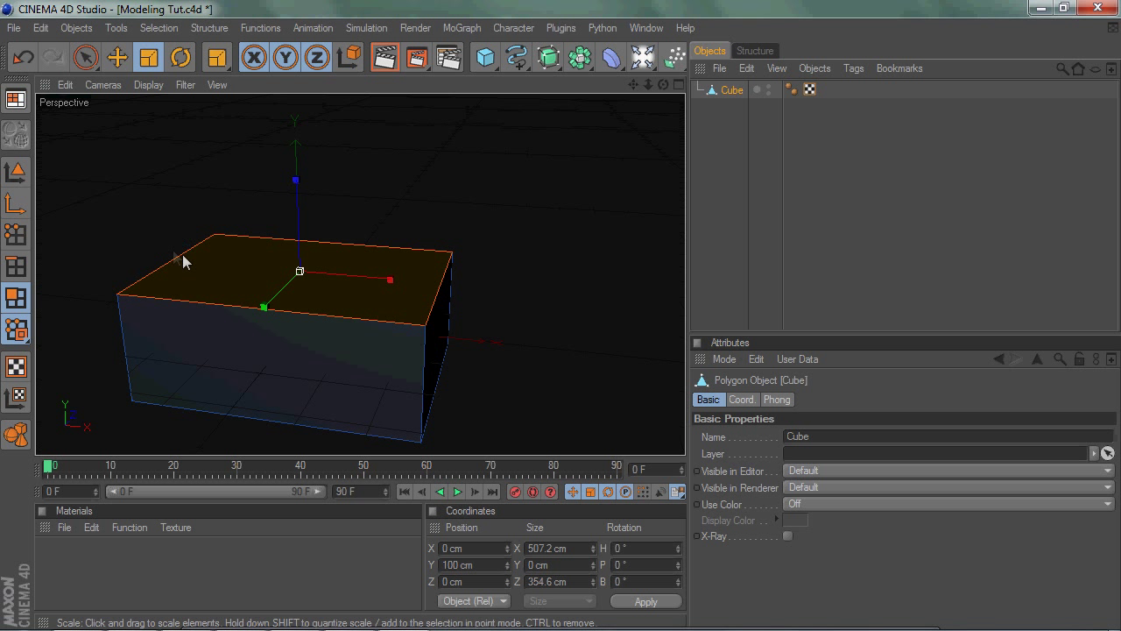
# Add a Null object and two new default cube primitives to the scene
pyautogui.click(770, 185)
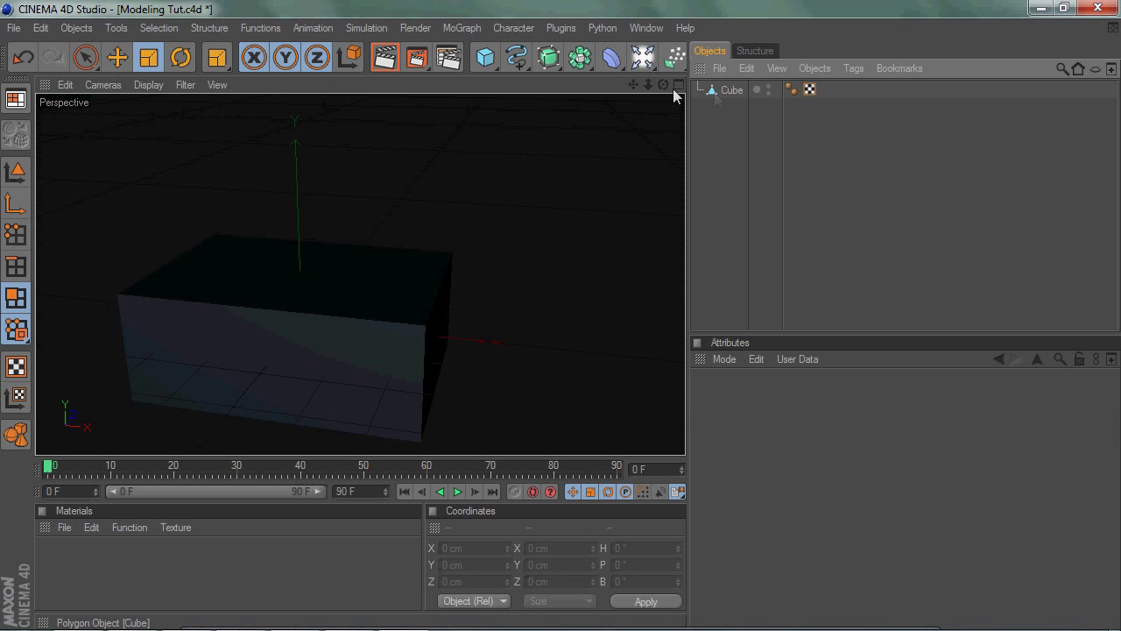
pyautogui.click(493, 60)
pyautogui.click(540, 202)
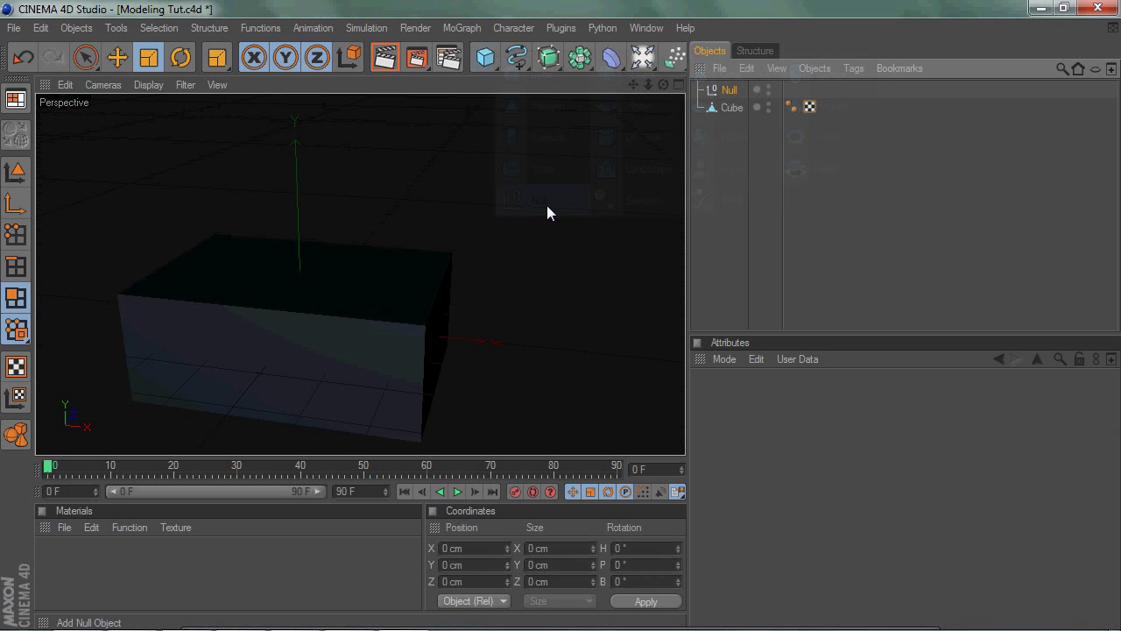
pyautogui.click(752, 174)
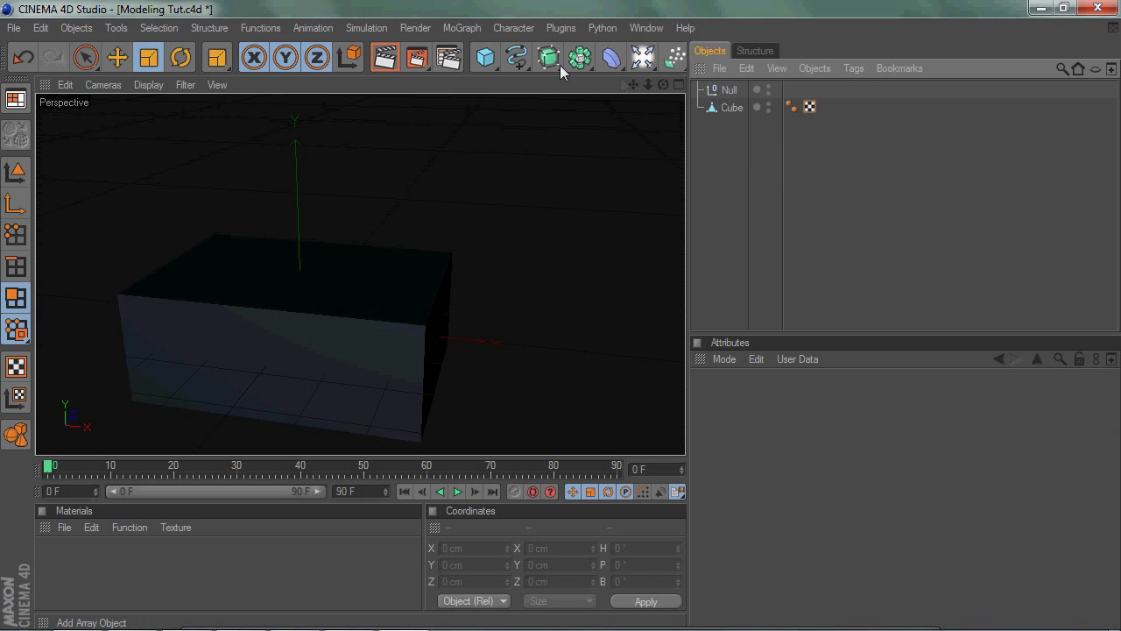
pyautogui.click(486, 58)
pyautogui.click(541, 75)
pyautogui.click(486, 57)
pyautogui.click(521, 71)
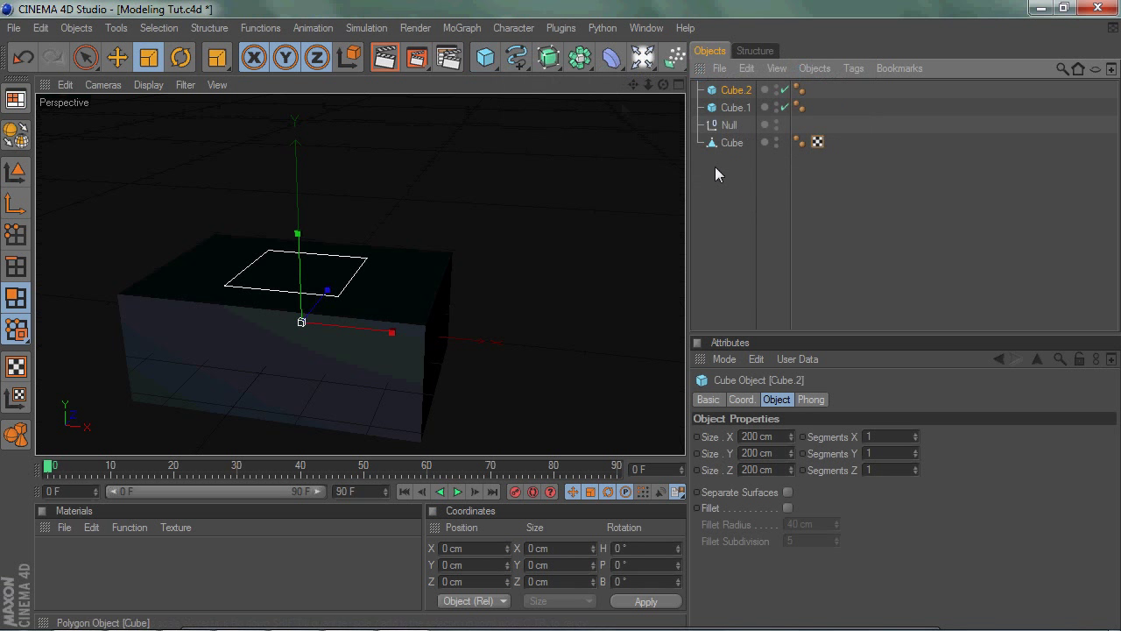
# Group all three cubes under the Null object and move the whole group along the X axis
pyautogui.moveTo(734, 125); pyautogui.dragTo(730, 92)
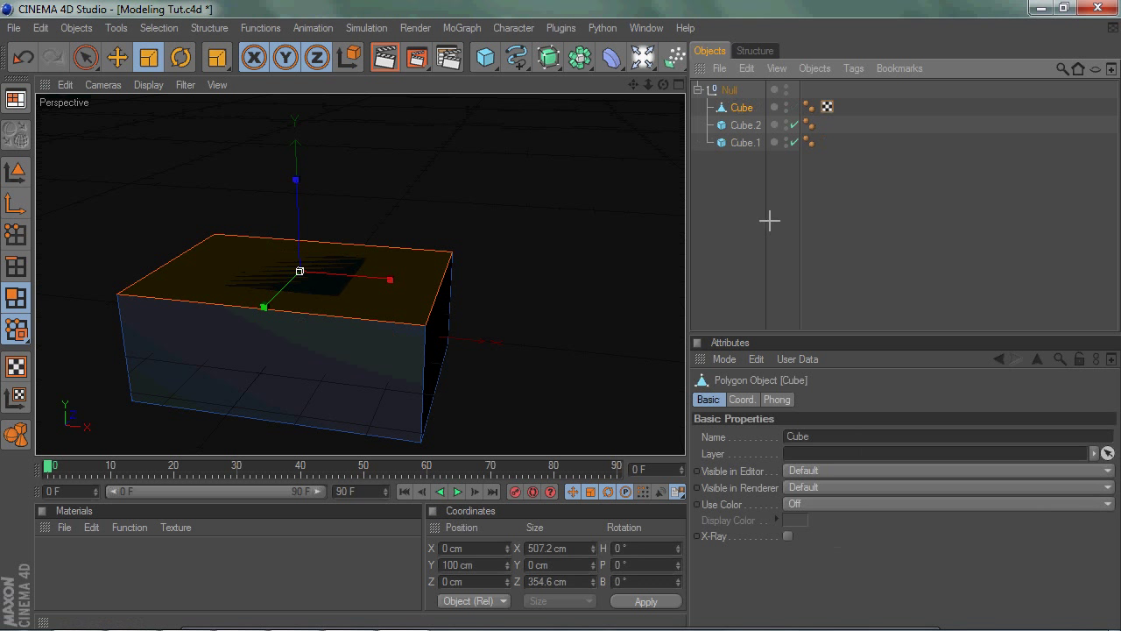
pyautogui.click(726, 90)
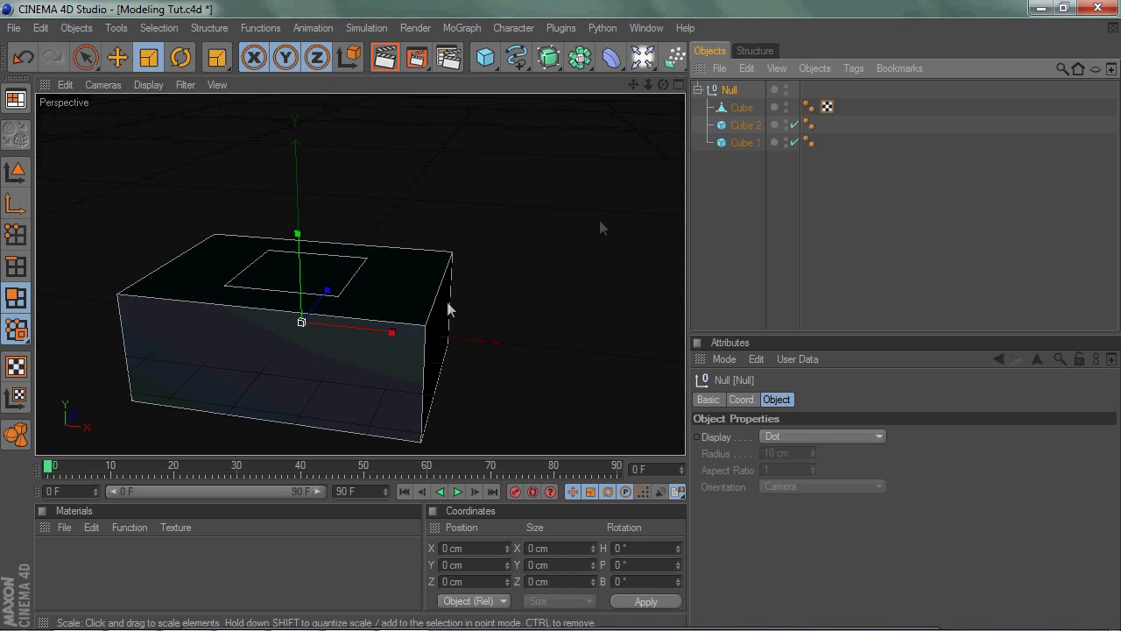
pyautogui.press('e')
pyautogui.moveTo(391, 332)
pyautogui.mouseDown()
pyautogui.moveTo(458, 330)
pyautogui.moveTo(378, 334)
pyautogui.mouseUp()
pyautogui.click(745, 254)
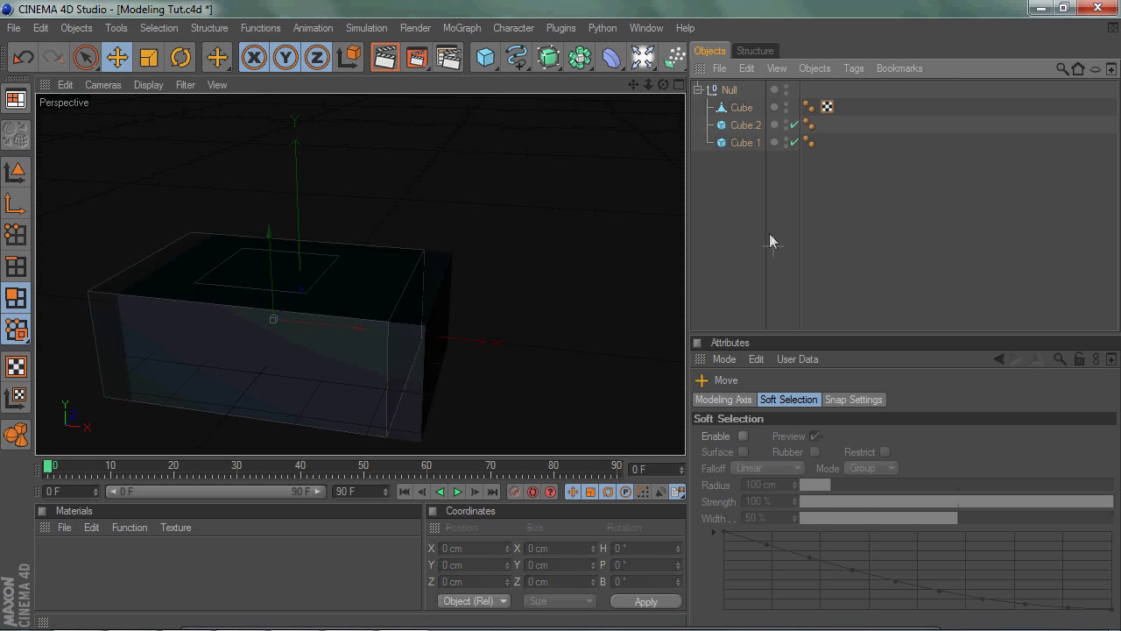
# Undo the group's move and take the original polygon Cube out of the Null
pyautogui.click(746, 123)
pyautogui.click(732, 92)
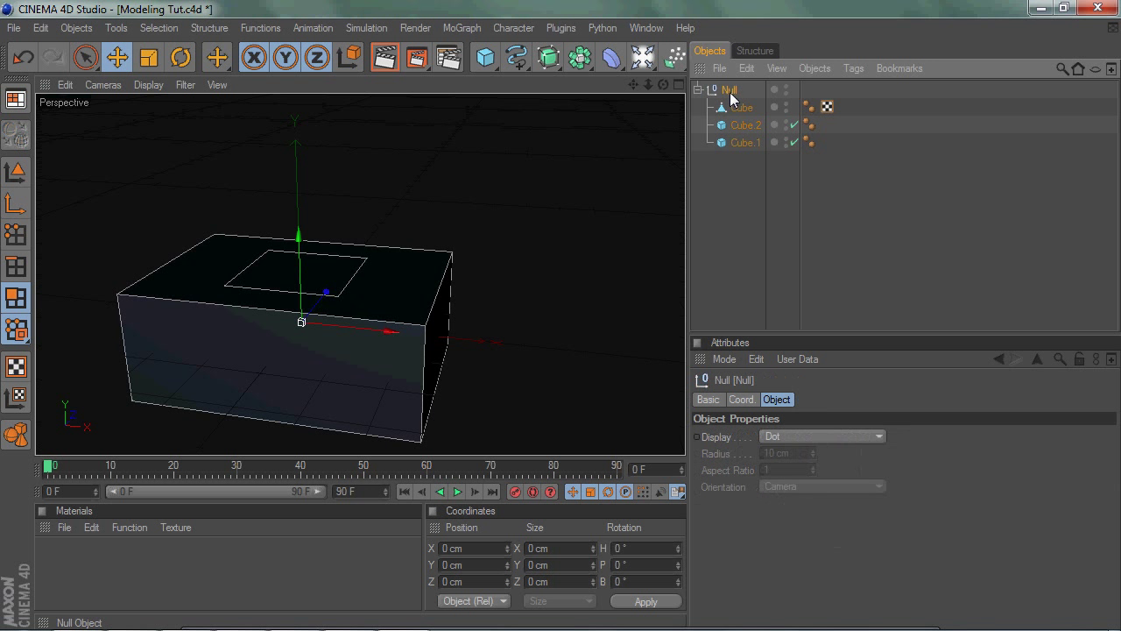
pyautogui.moveTo(729, 107); pyautogui.dragTo(731, 230)
pyautogui.click(731, 181)
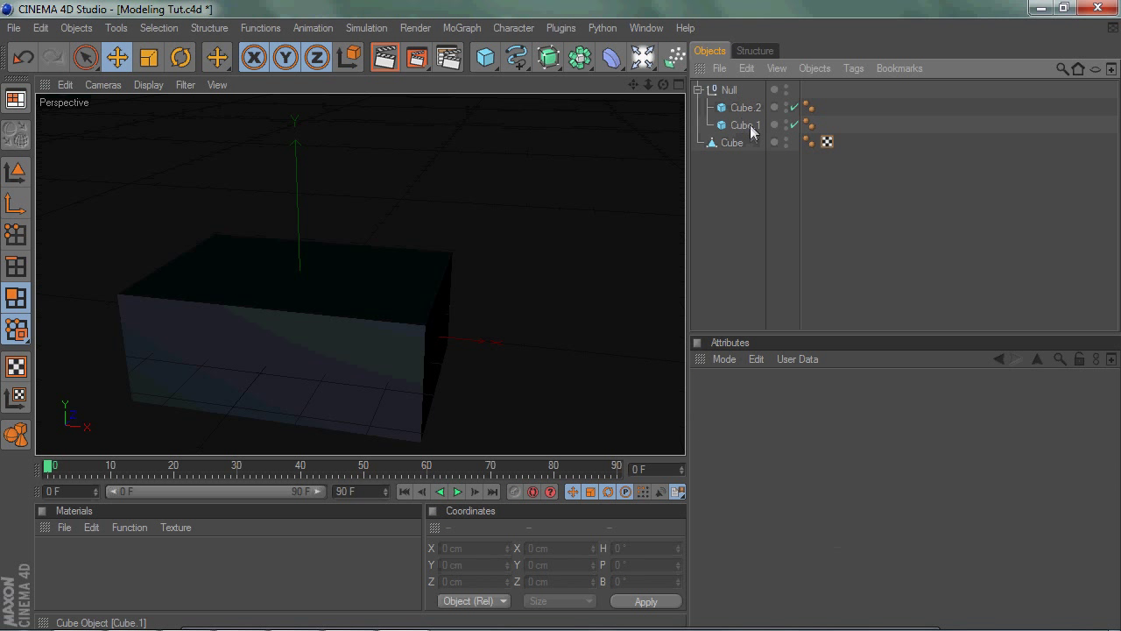
# Delete Cube.2, Cube.1 and the Null object, keeping only the original polygon Cube
pyautogui.click(737, 106)
pyautogui.press('Delete')
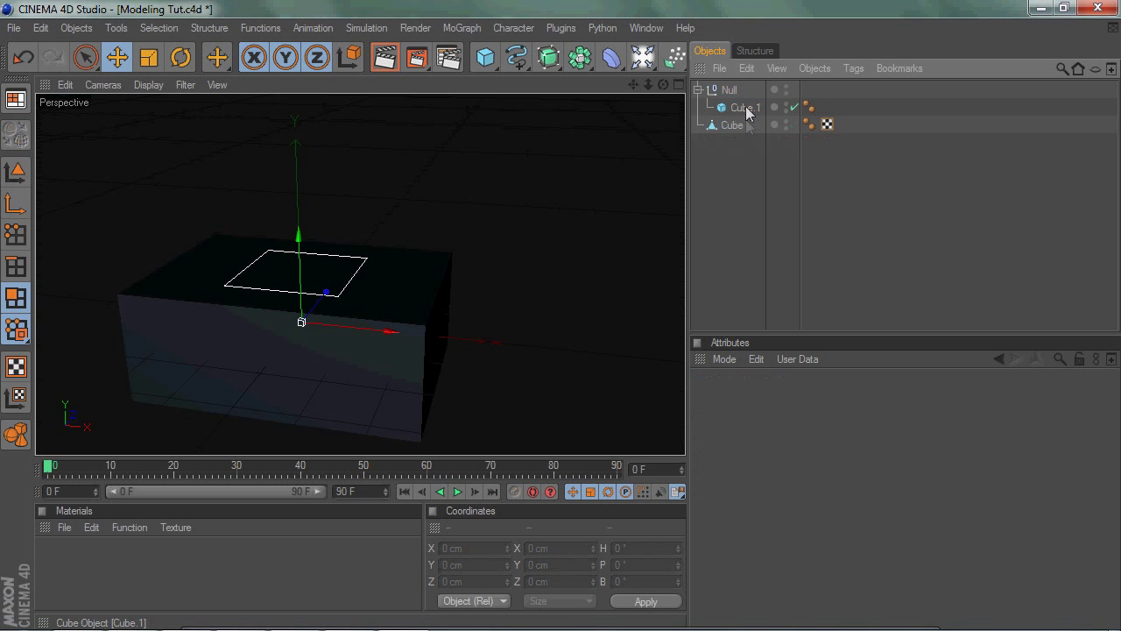
pyautogui.click(746, 111)
pyautogui.press('Delete')
pyautogui.click(730, 93)
pyautogui.press('Delete')
# Bevel the Cube's top face with about 163 cm extrusion and inner offset, and undo the bevel
pyautogui.click(733, 95)
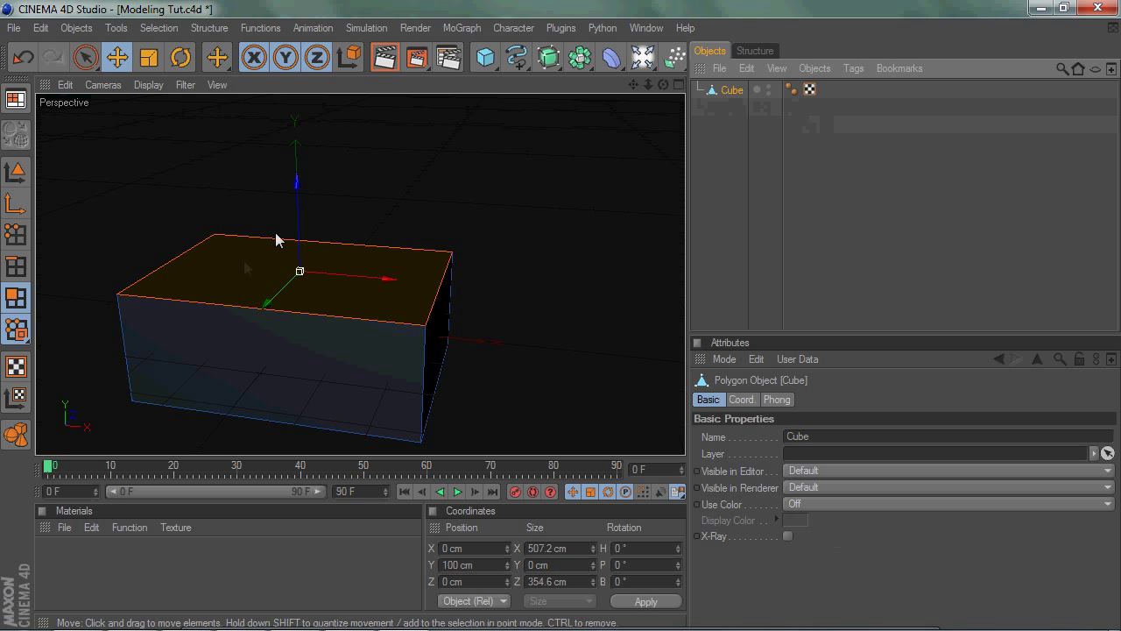
pyautogui.moveTo(634, 84); pyautogui.dragTo(678, 95)
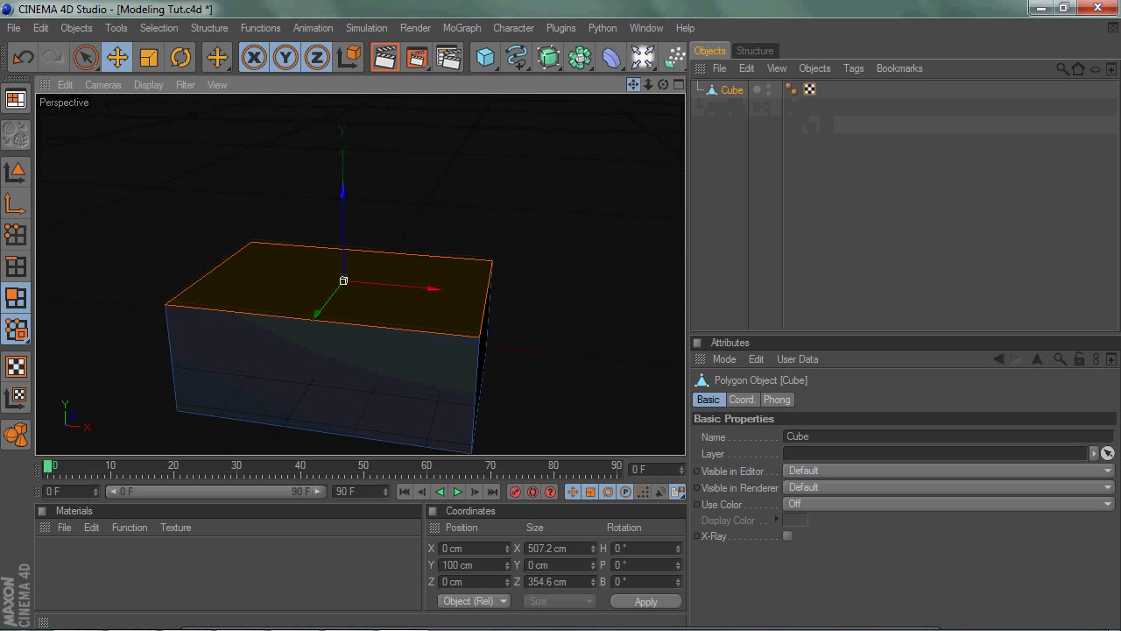
pyautogui.rightClick(278, 269)
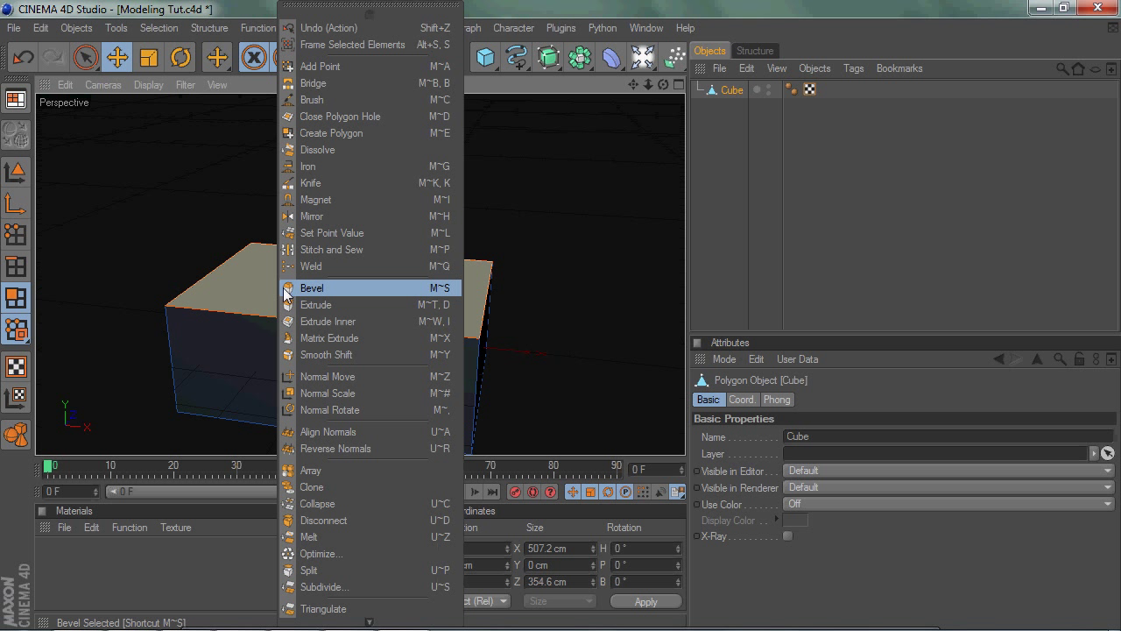
pyautogui.click(285, 291)
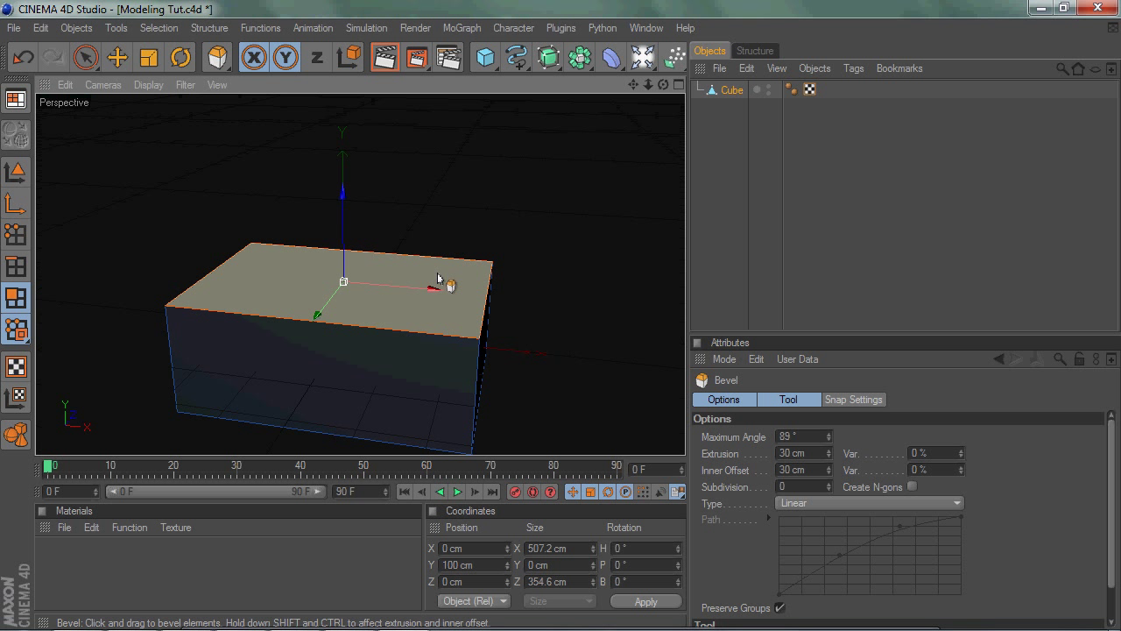
pyautogui.moveTo(438, 279); pyautogui.dragTo(642, 279)
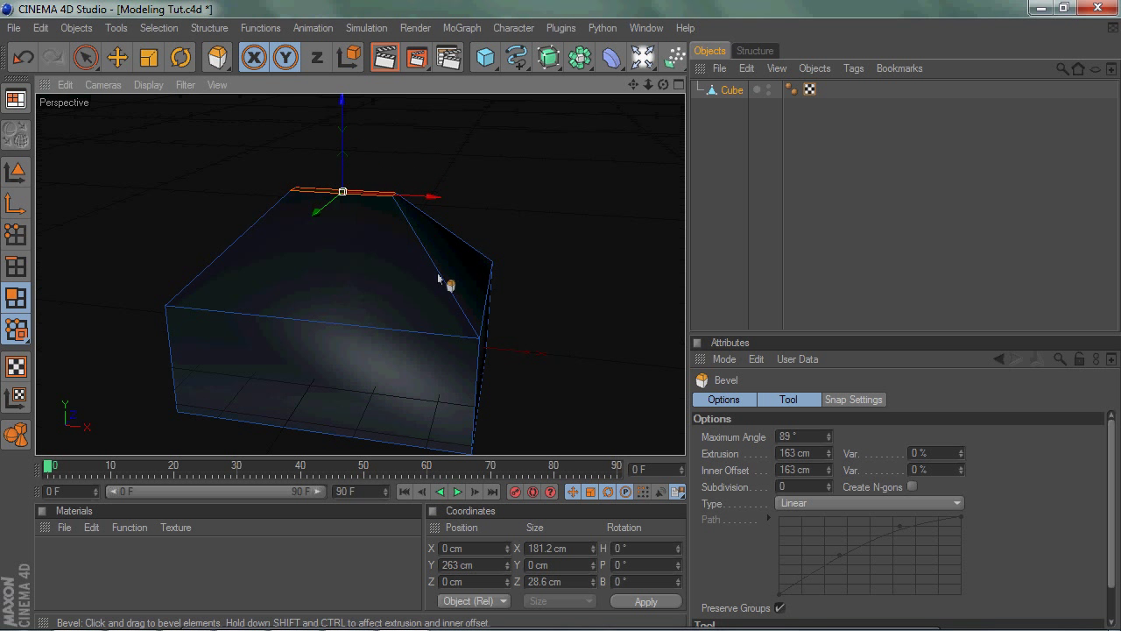
pyautogui.moveTo(663, 85); pyautogui.dragTo(640, 86)
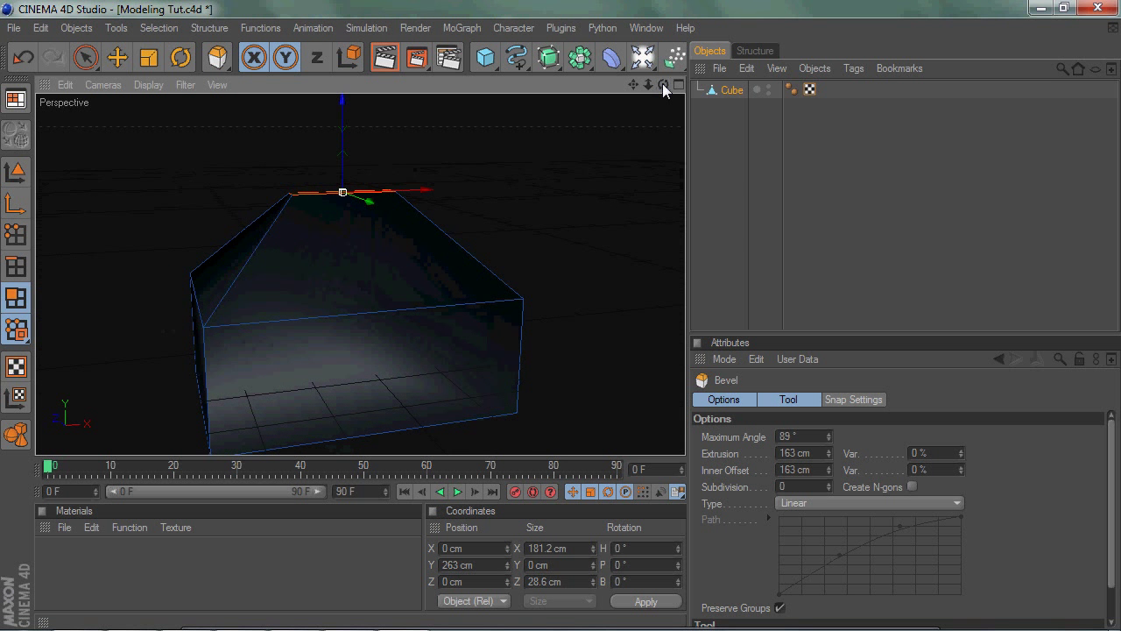
pyautogui.hotkey('ctrl', 'z')
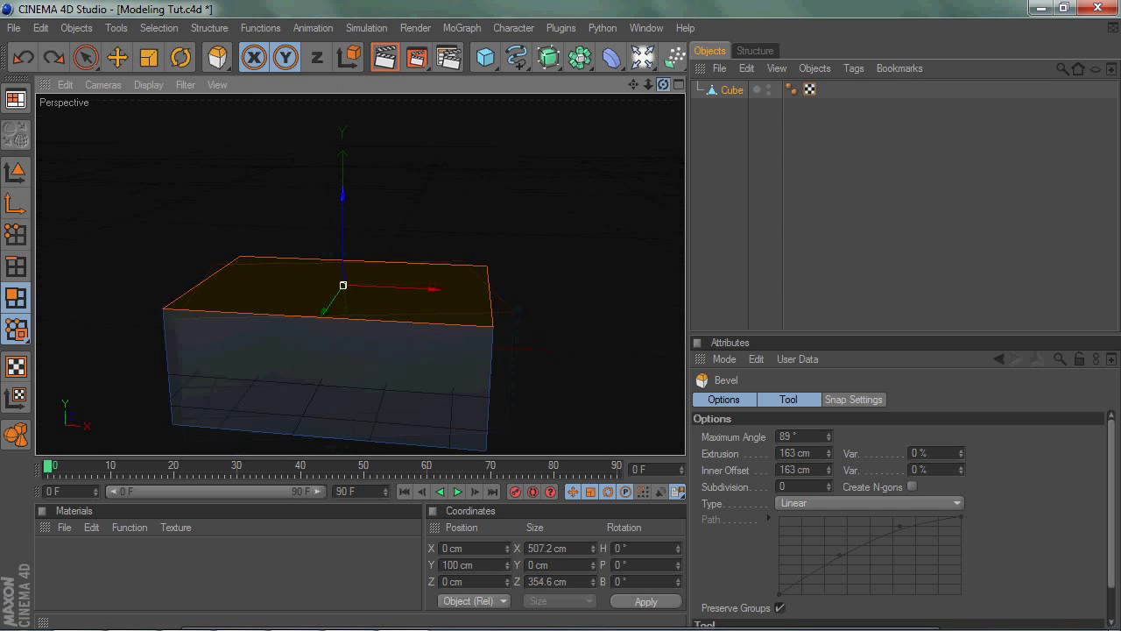
# Extrude the cube's top face upward by about 76 cm
pyautogui.rightClick(275, 259)
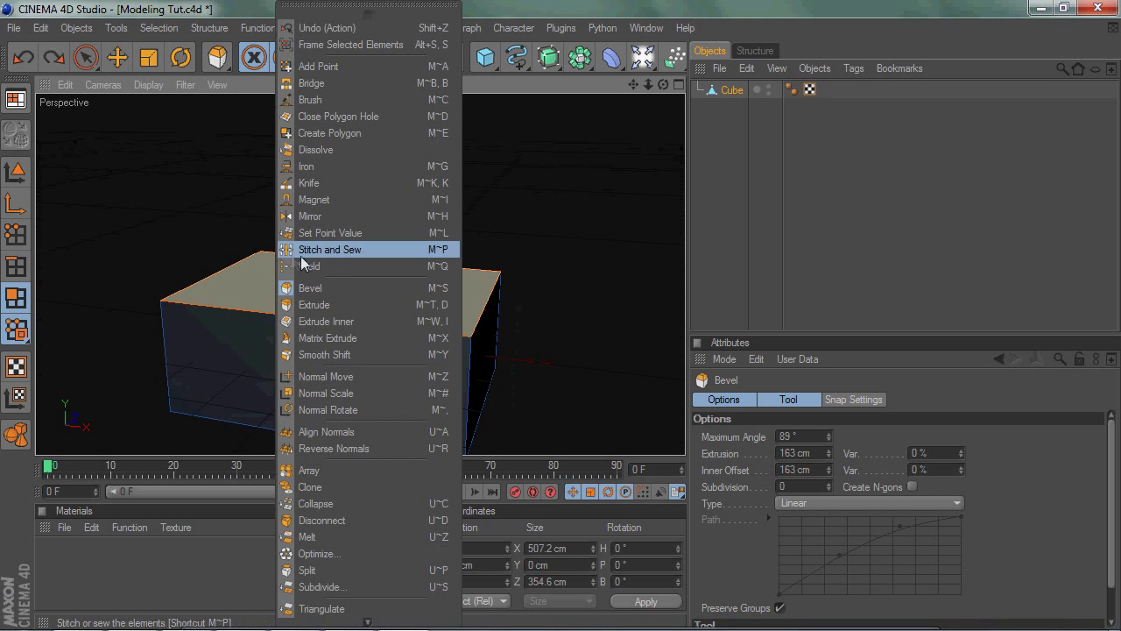
pyautogui.click(338, 304)
pyautogui.moveTo(477, 246)
pyautogui.mouseDown()
pyautogui.moveTo(447, 247)
pyautogui.moveTo(666, 246)
pyautogui.moveTo(409, 246)
pyautogui.moveTo(604, 242)
pyautogui.moveTo(483, 244)
pyautogui.mouseUp()
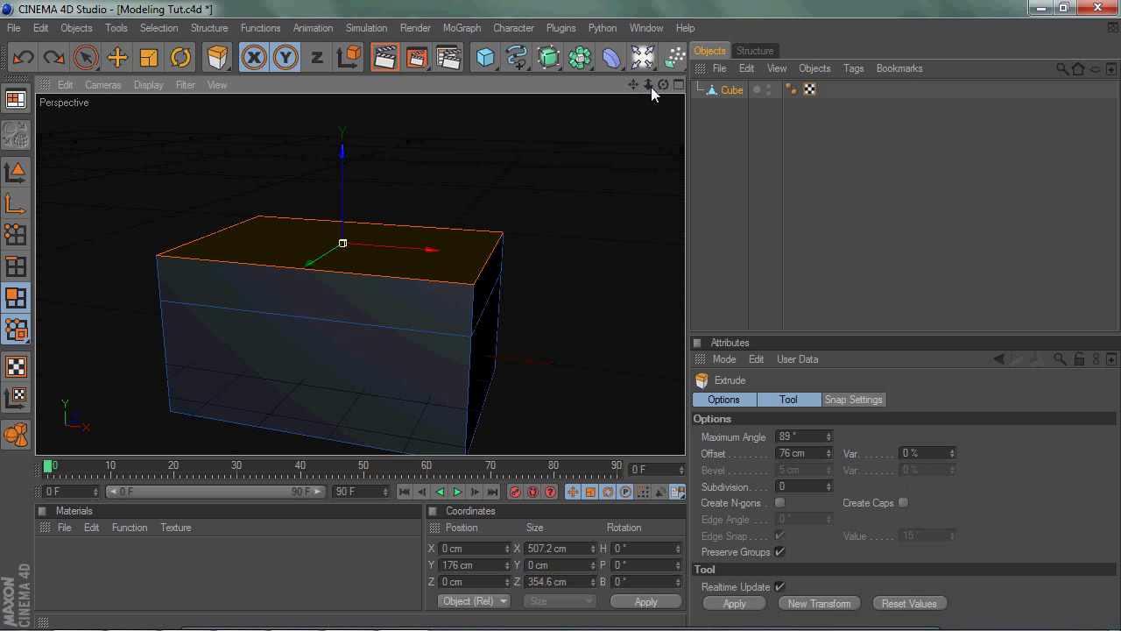
# Undo the top-face extrusion and inset the Cube's top face by about 76 cm with Extrude Inner
pyautogui.hotkey('ctrl', 'z')
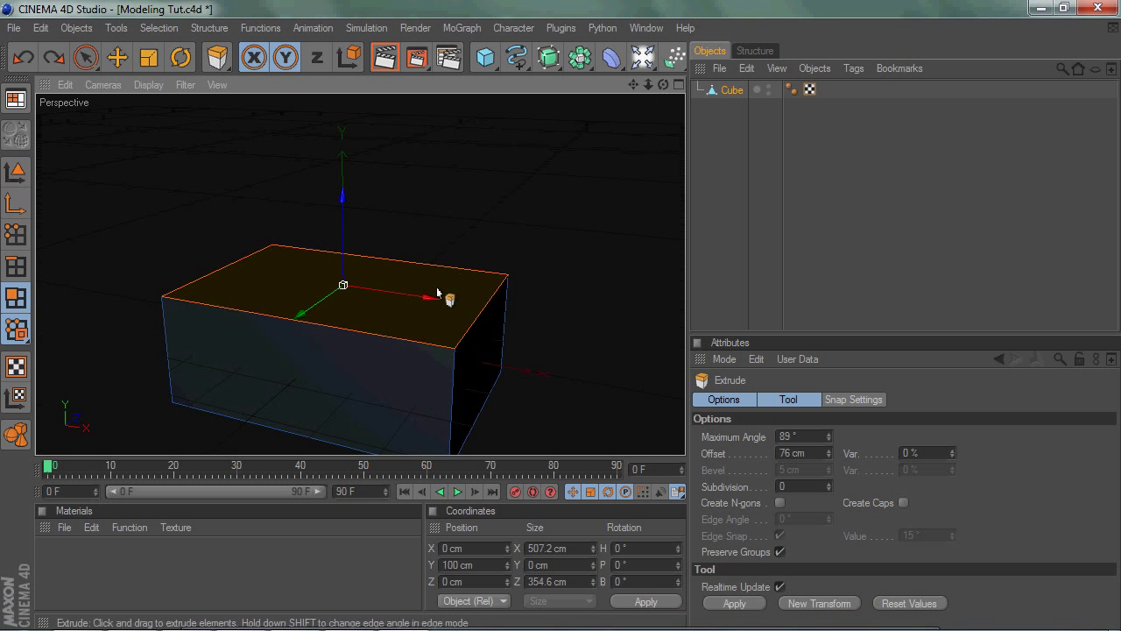
pyautogui.rightClick(437, 286)
pyautogui.click(464, 323)
pyautogui.moveTo(518, 237)
pyautogui.mouseDown()
pyautogui.moveTo(594, 237)
pyautogui.moveTo(518, 243)
pyautogui.mouseUp()
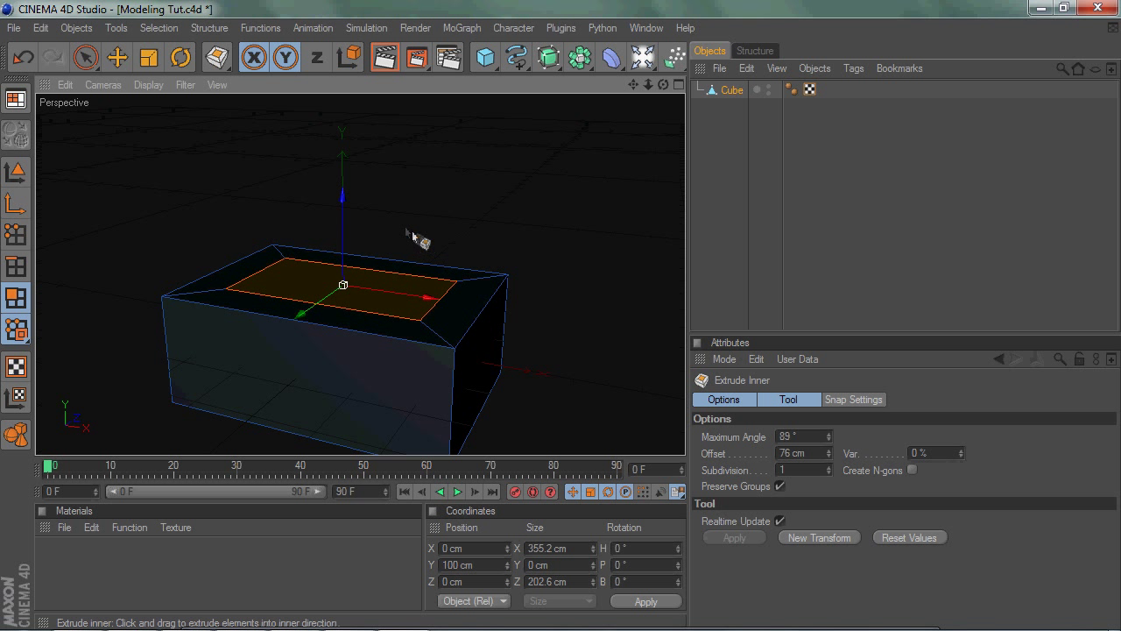
pyautogui.rightClick(440, 219)
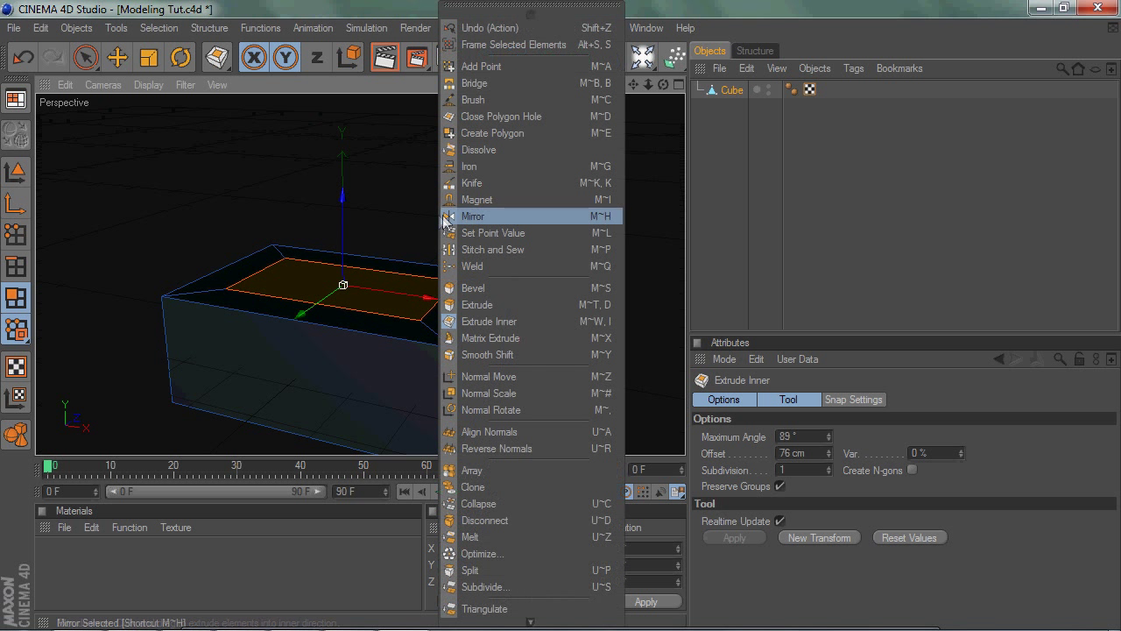
pyautogui.click(502, 303)
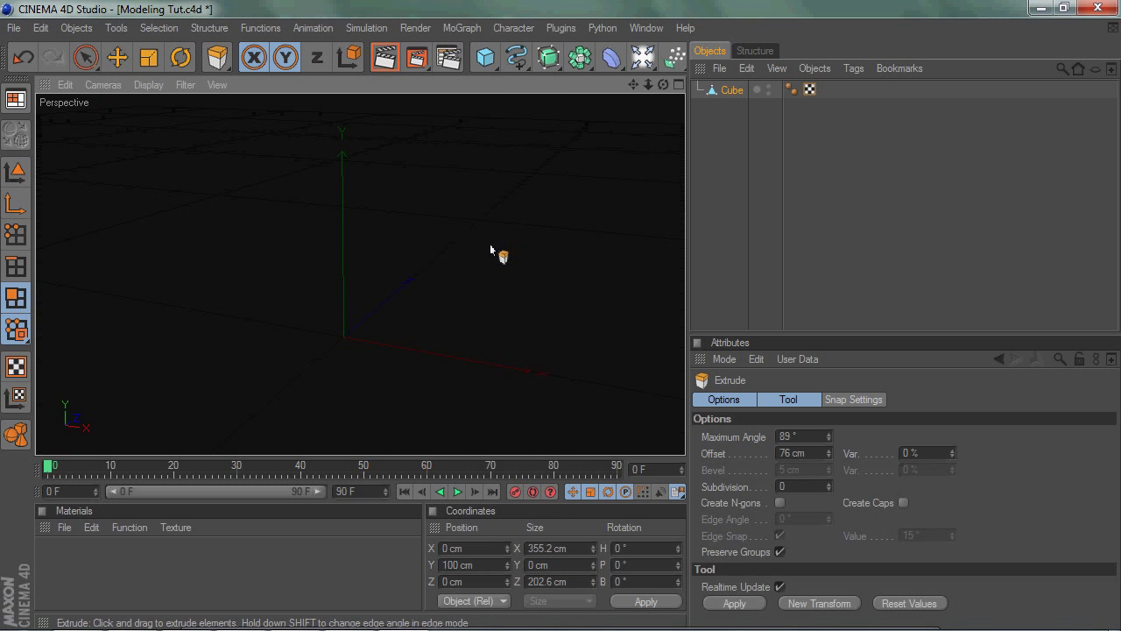
pyautogui.moveTo(663, 85); pyautogui.dragTo(663, 85)
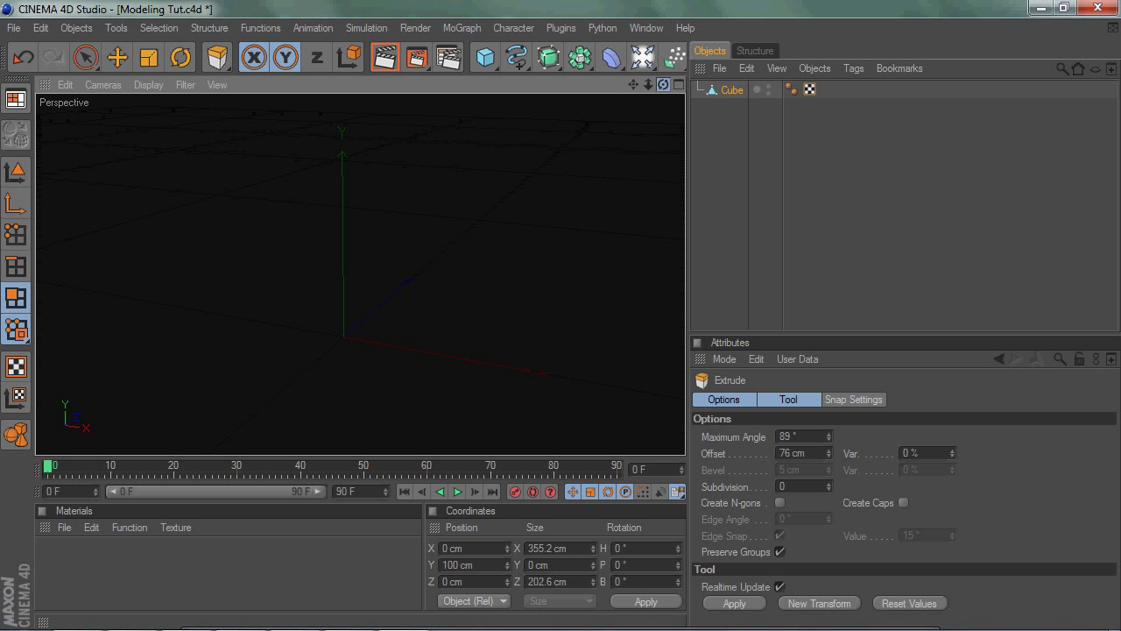
# Save the project, restart the program from the Modeling Tut file without registering, and widen the object and attribute area
pyautogui.click(14, 28)
pyautogui.click(63, 161)
pyautogui.click(1098, 8)
pyautogui.doubleClick(287, 319)
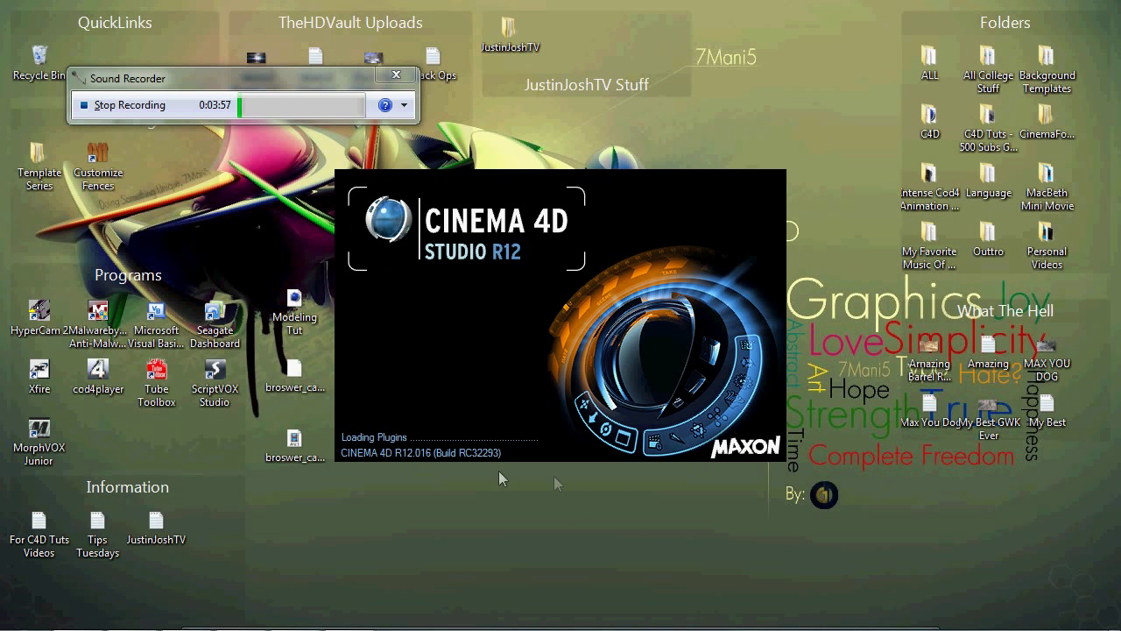
pyautogui.click(657, 377)
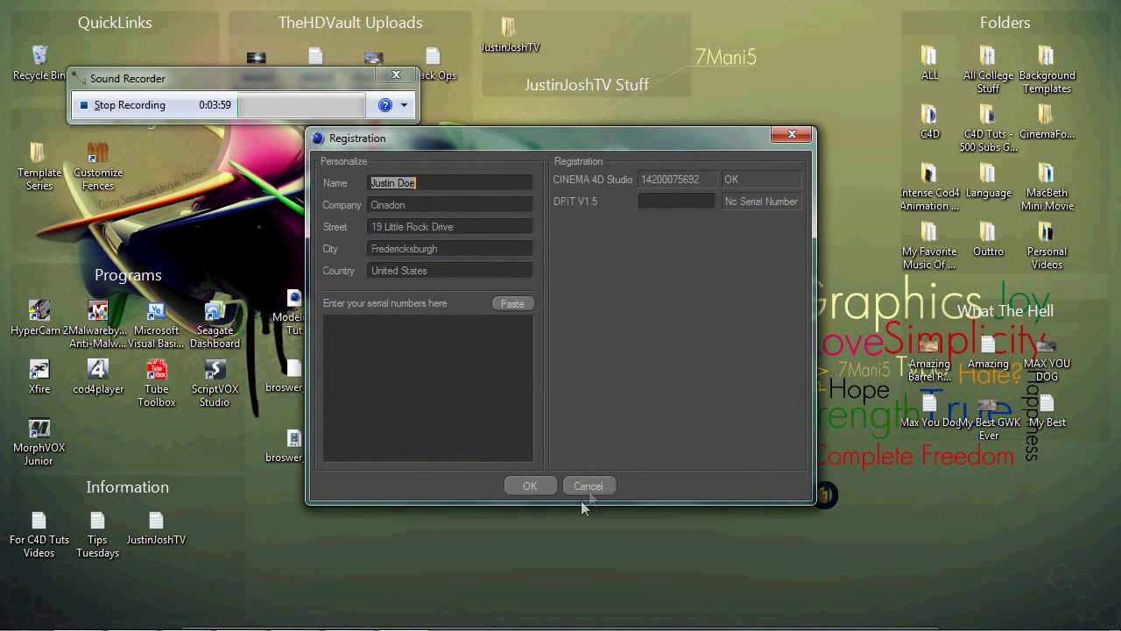
pyautogui.click(589, 485)
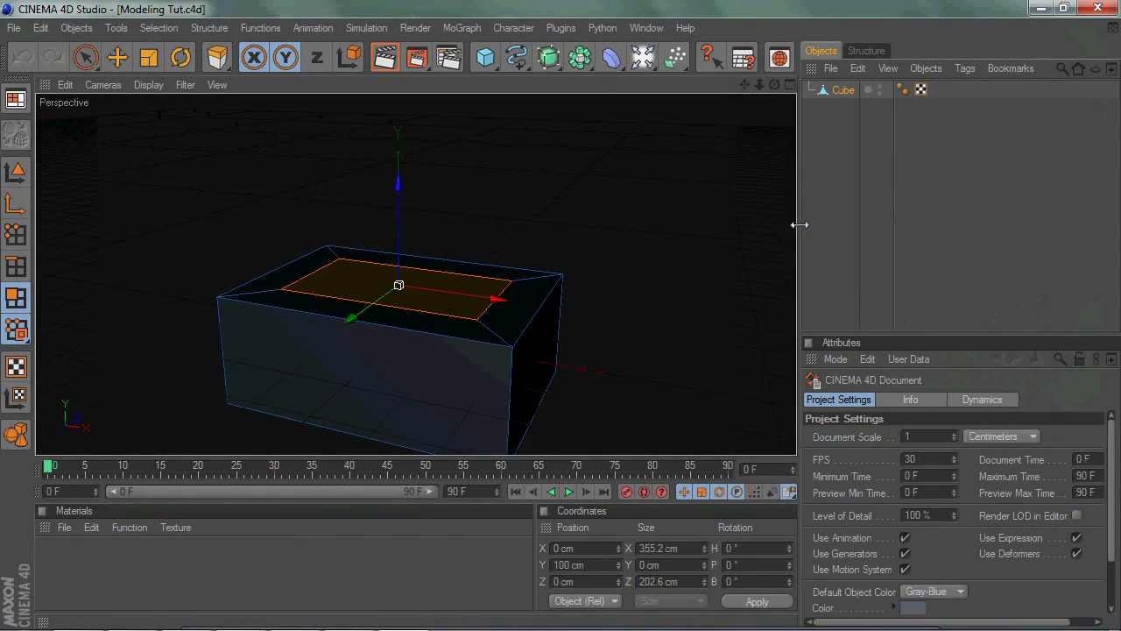
pyautogui.moveTo(798, 223); pyautogui.dragTo(679, 220)
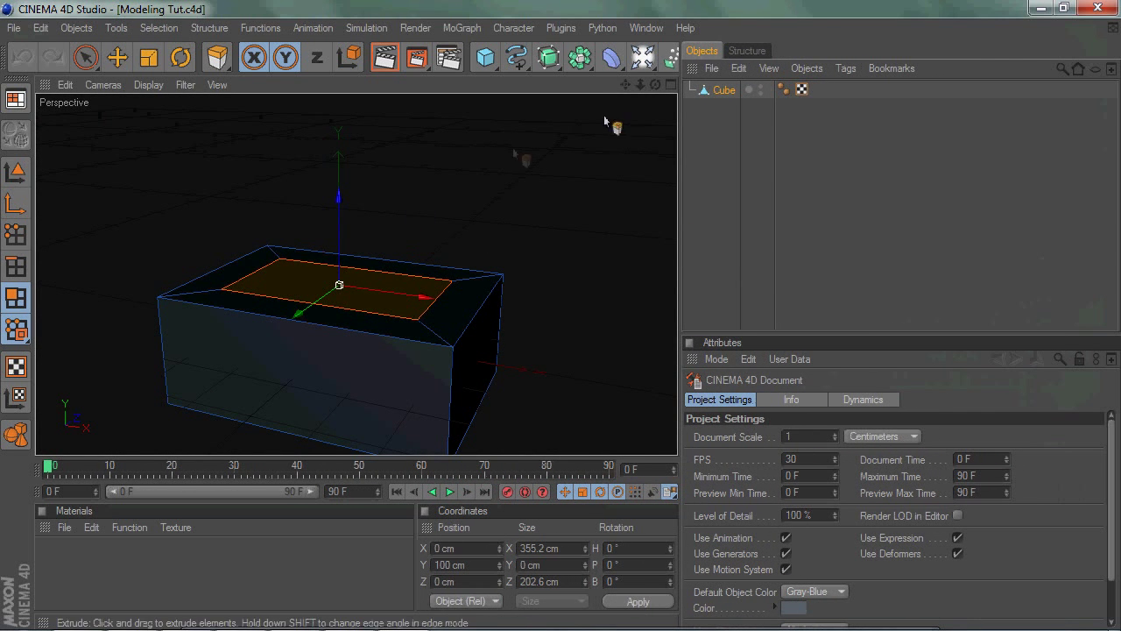
# Extrude the Cube's inset top face upward by about 150 cm, and undo the extrusion
pyautogui.moveTo(656, 84)
pyautogui.mouseDown()
pyautogui.moveTo(636, 85)
pyautogui.moveTo(654, 91)
pyautogui.mouseUp()
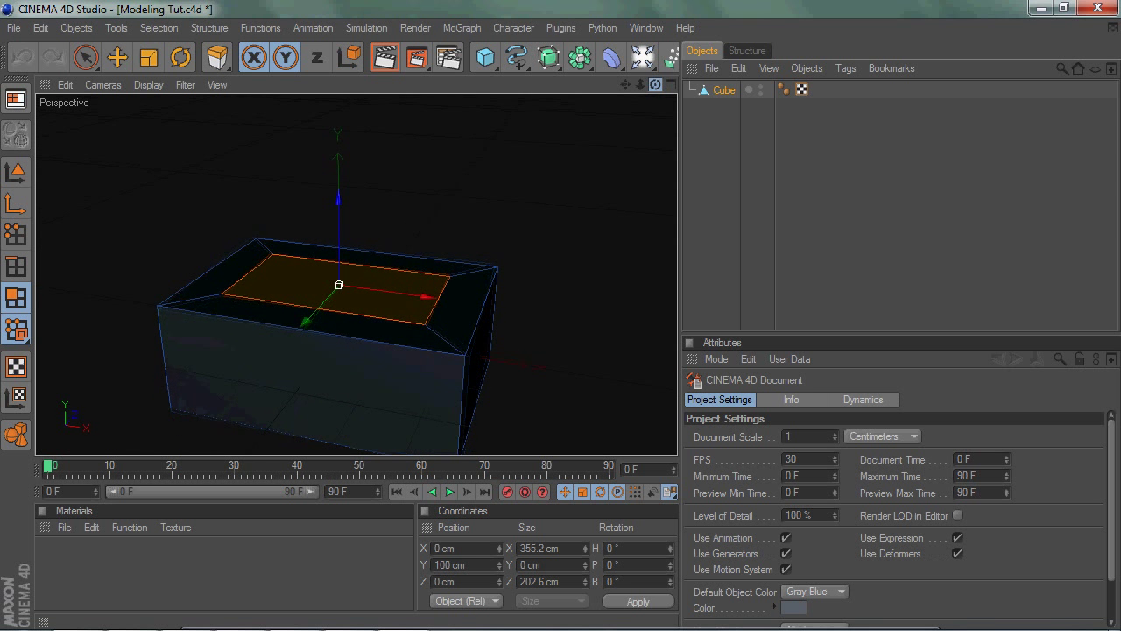
pyautogui.rightClick(409, 217)
pyautogui.click(483, 298)
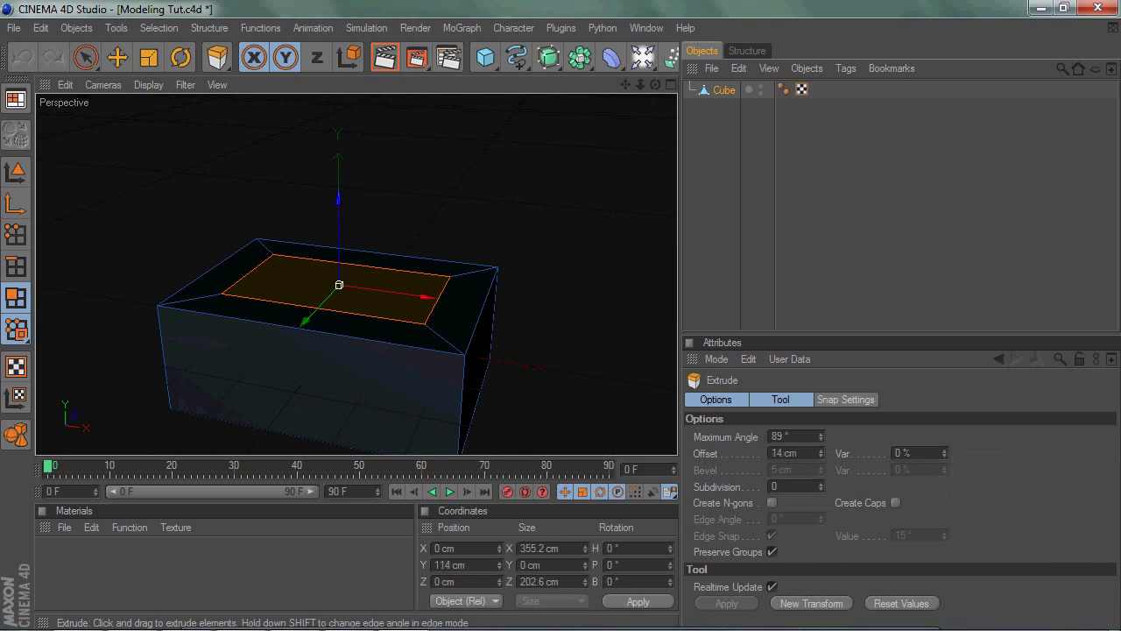
pyautogui.moveTo(491, 316); pyautogui.dragTo(674, 315)
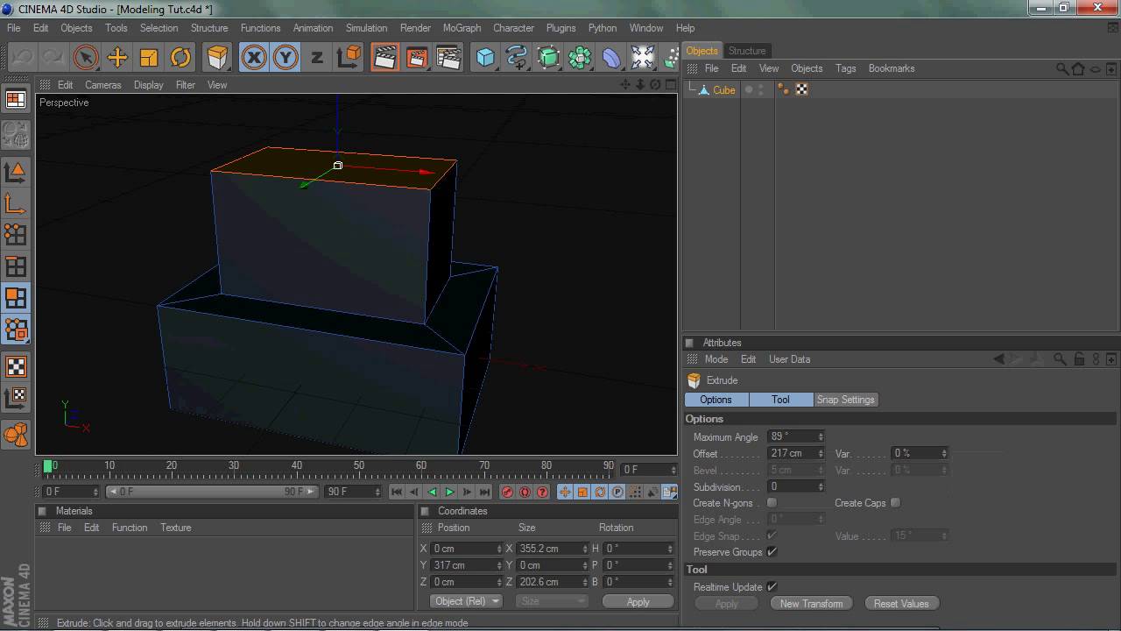
pyautogui.moveTo(680, 315); pyautogui.dragTo(674, 316)
pyautogui.moveTo(479, 223); pyautogui.dragTo(426, 223)
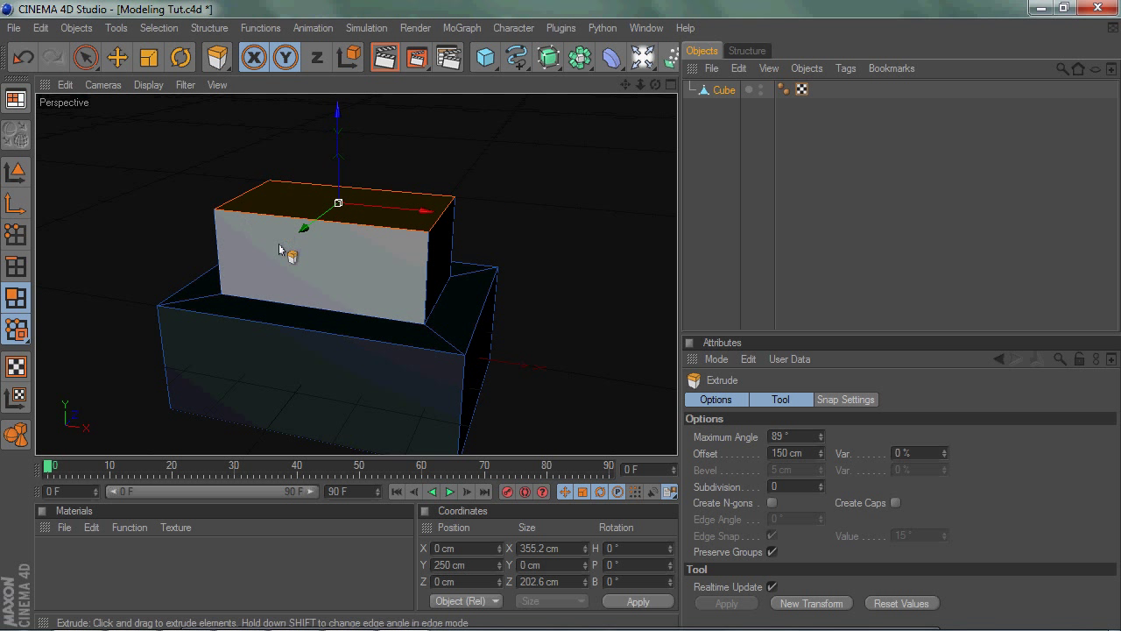
pyautogui.hotkey('ctrl', 'z')
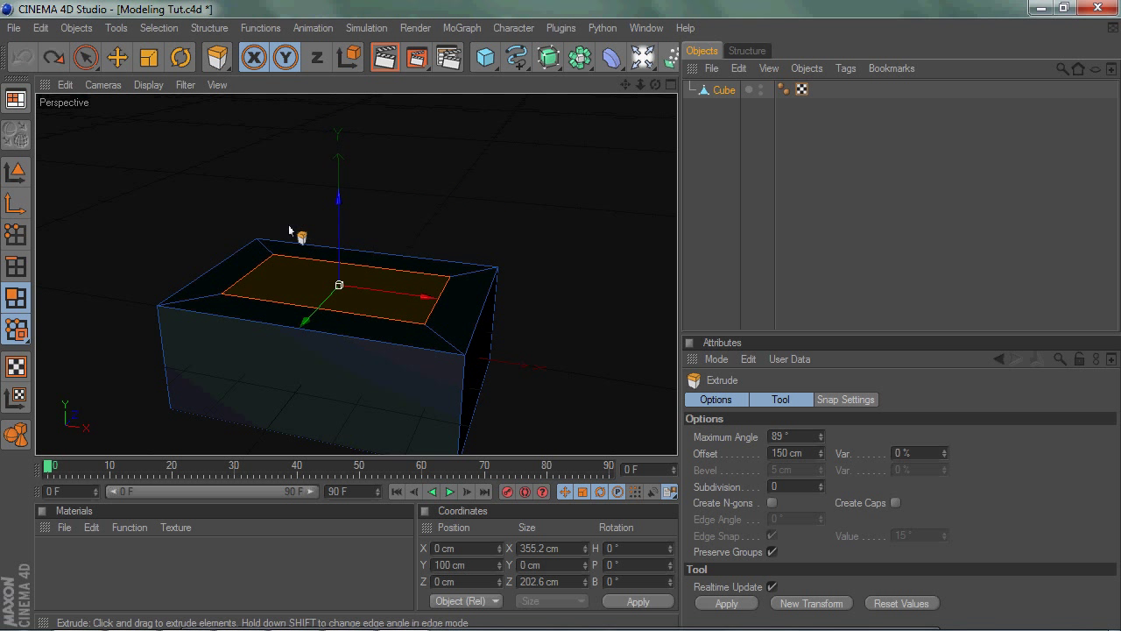
# Matrix Extrude the inset top face in 8 steps with about 250 cm movement per step, and undo it
pyautogui.rightClick(288, 224)
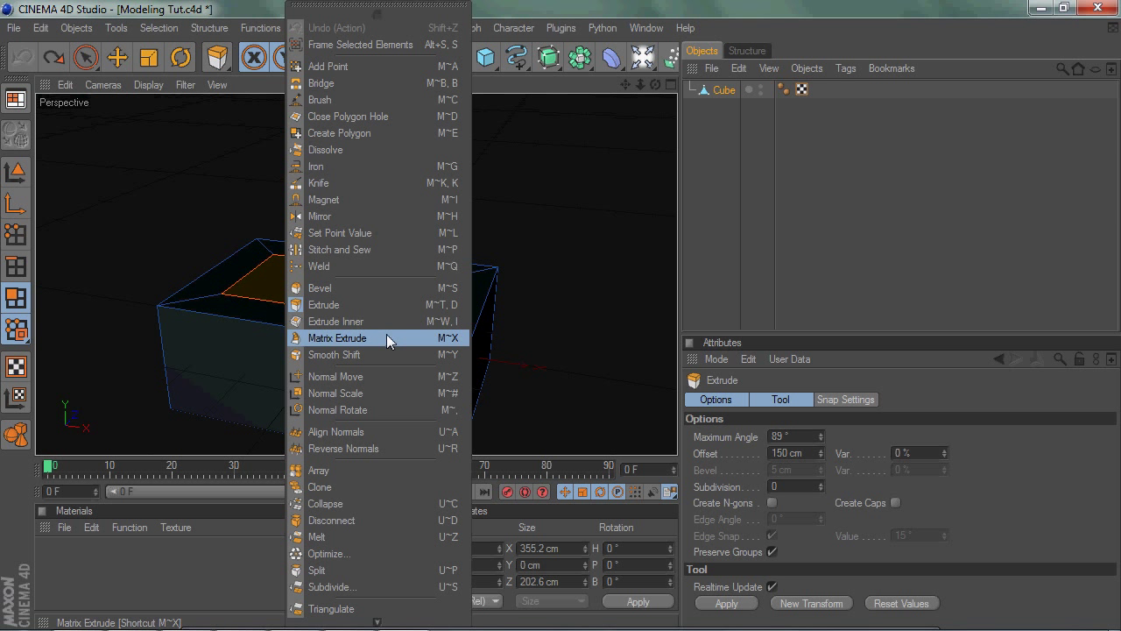
pyautogui.click(386, 335)
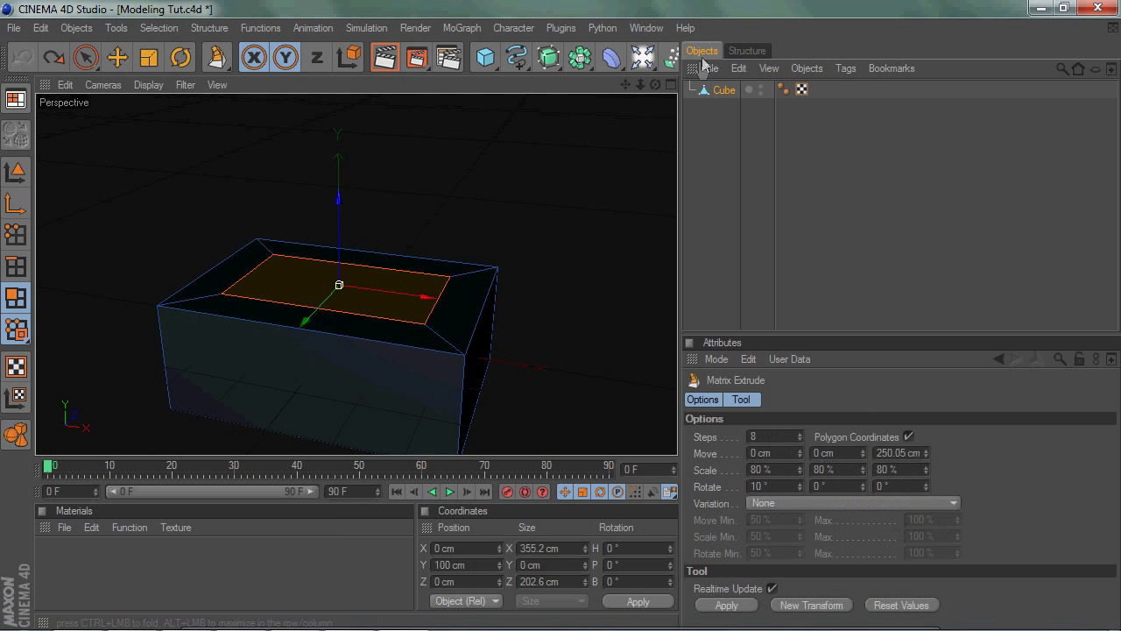
pyautogui.scroll(-5, 519, 195)
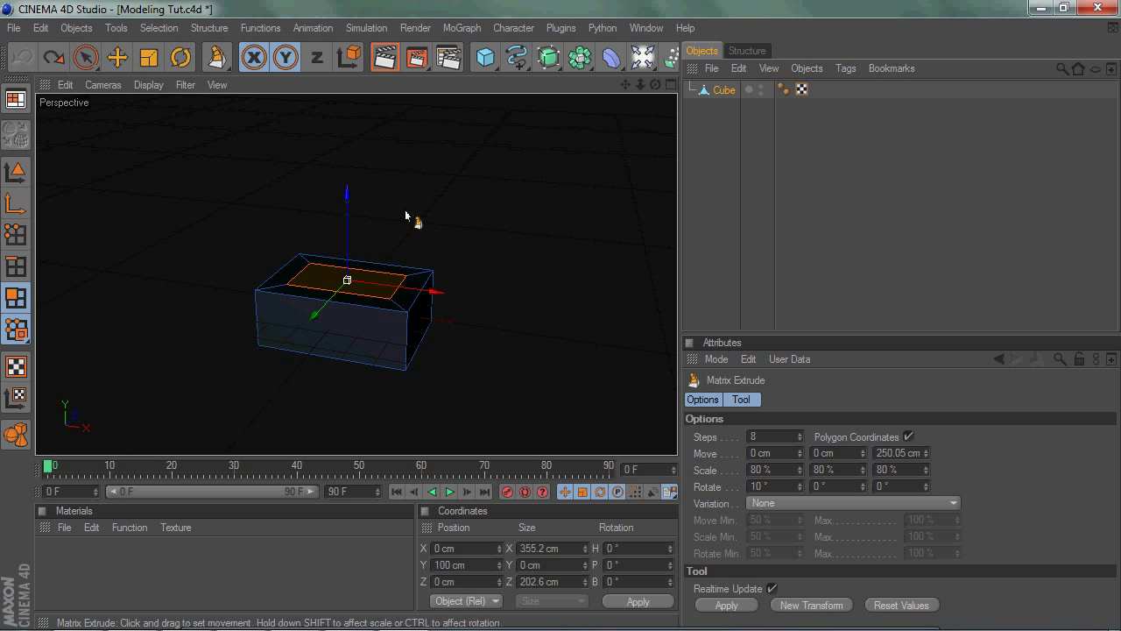
pyautogui.moveTo(406, 216); pyautogui.dragTo(449, 254)
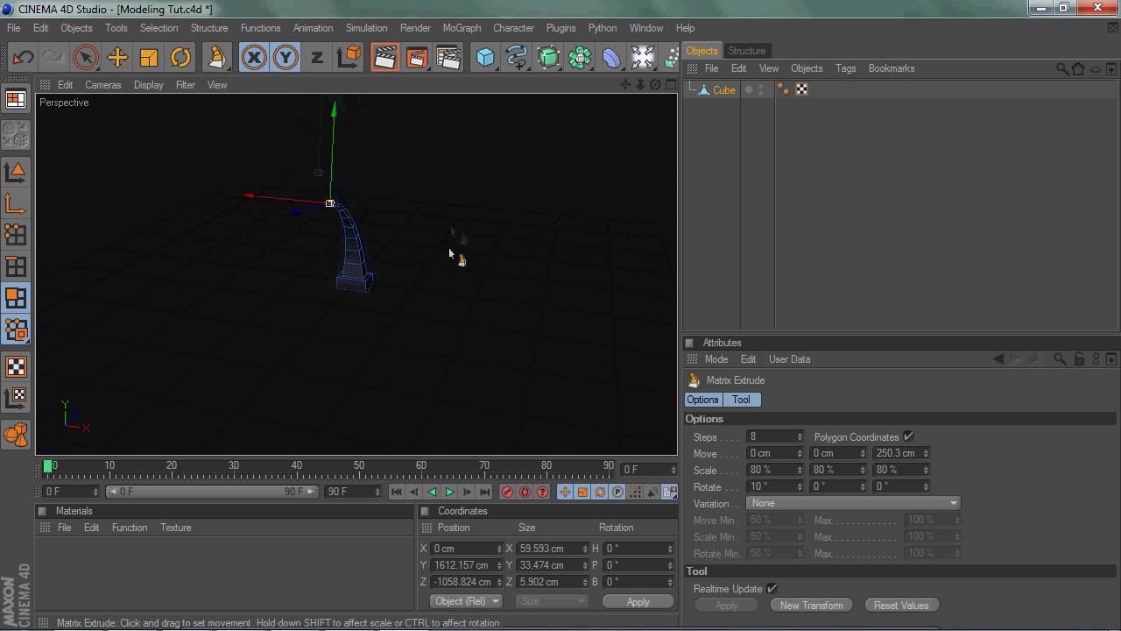
pyautogui.scroll(5, 450, 249)
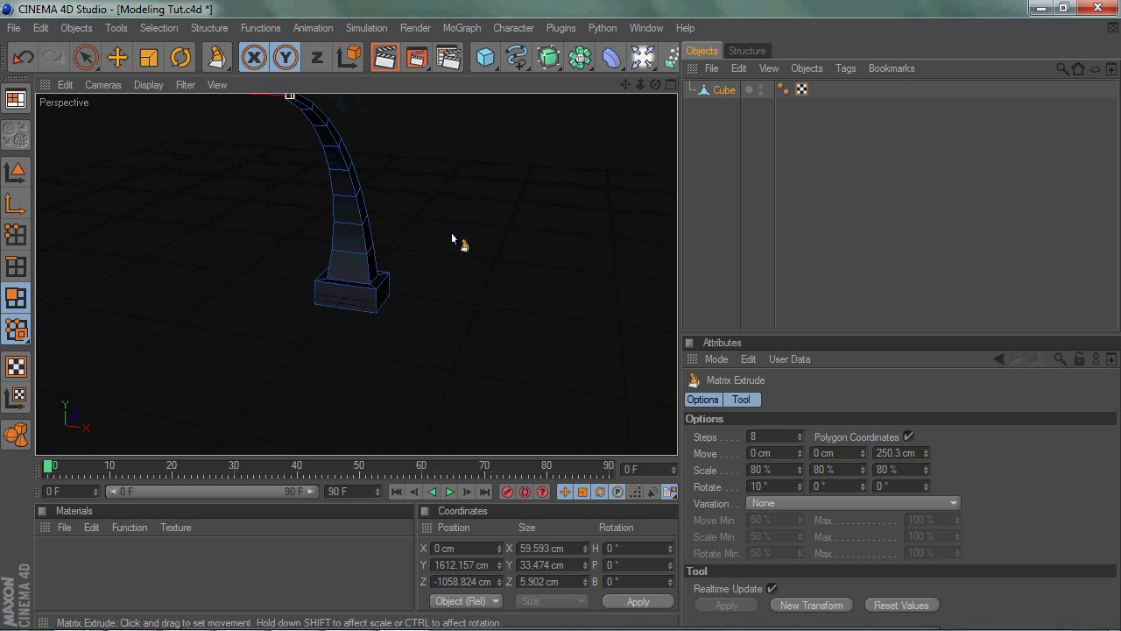
pyautogui.hotkey('ctrl', 'z')
pyautogui.scroll(4, 421, 250)
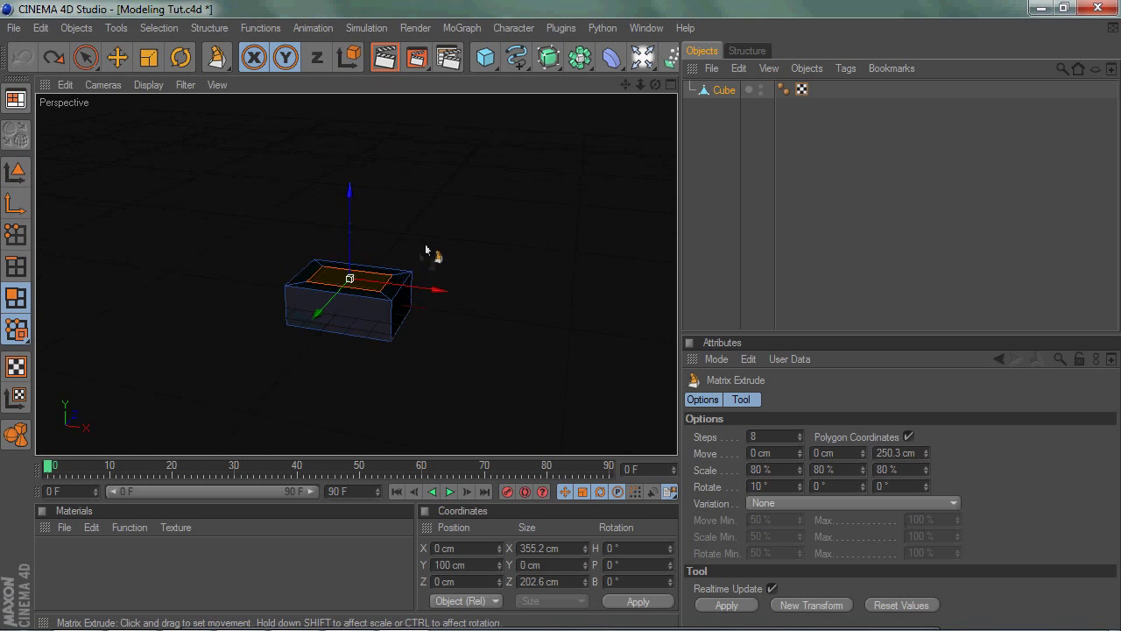
pyautogui.scroll(4, 438, 254)
pyautogui.scroll(-4, 429, 258)
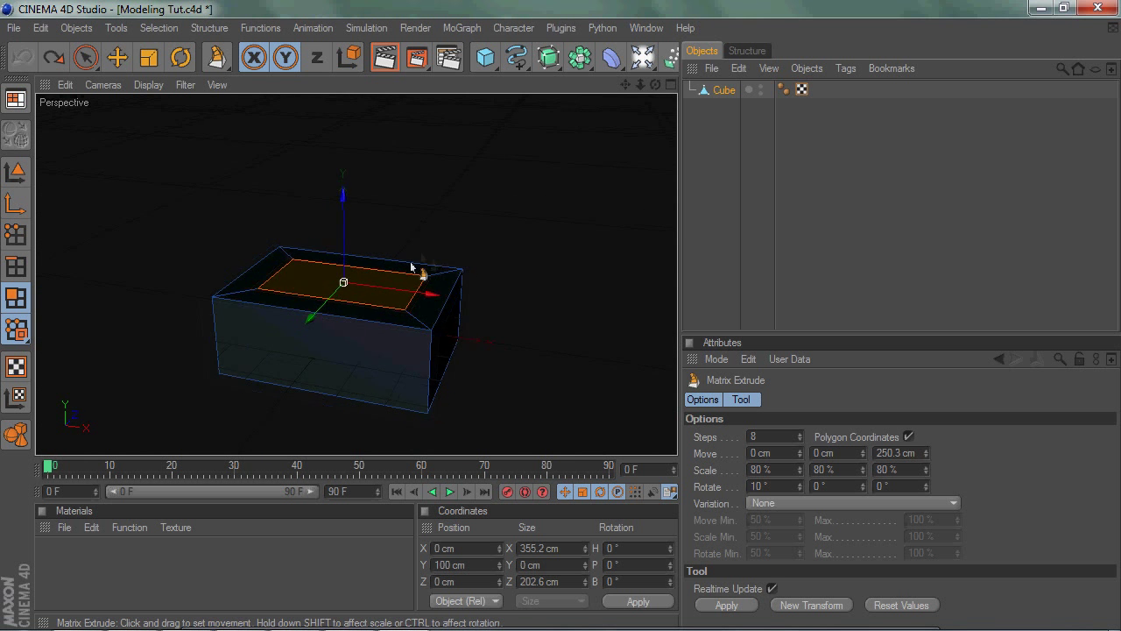
pyautogui.rightClick(359, 270)
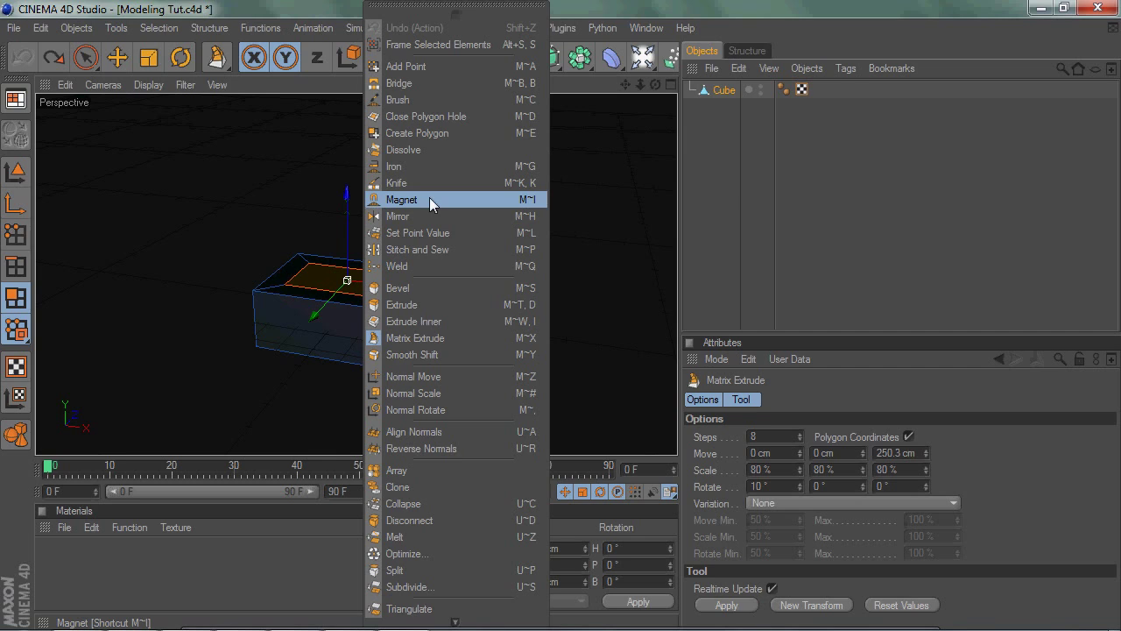
pyautogui.click(738, 188)
pyautogui.click(1040, 7)
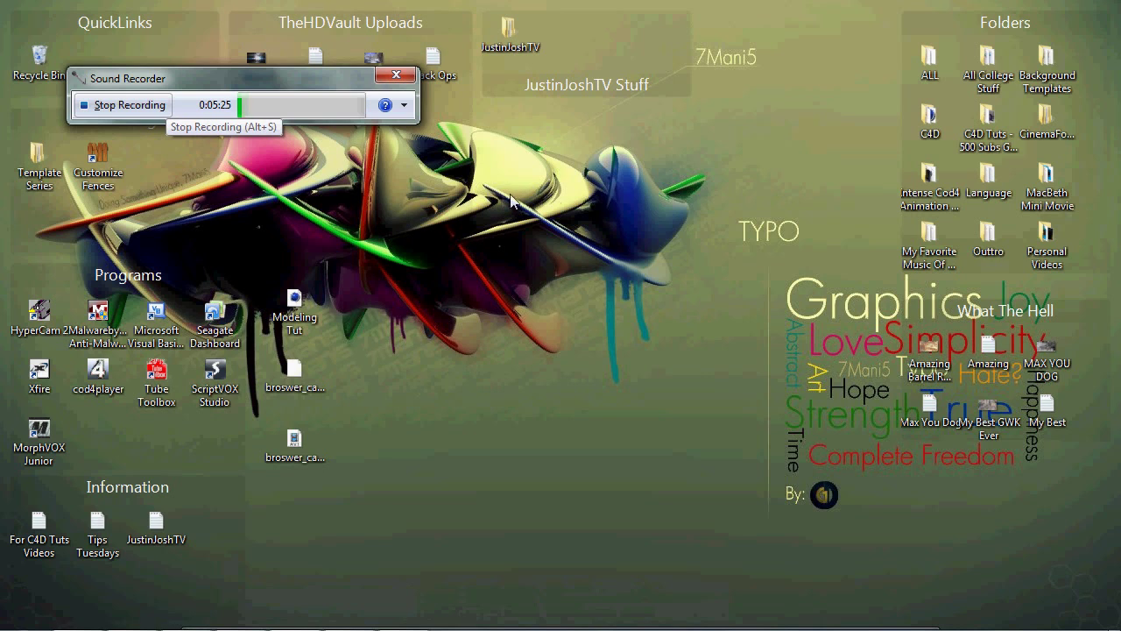
pyautogui.click(396, 610)
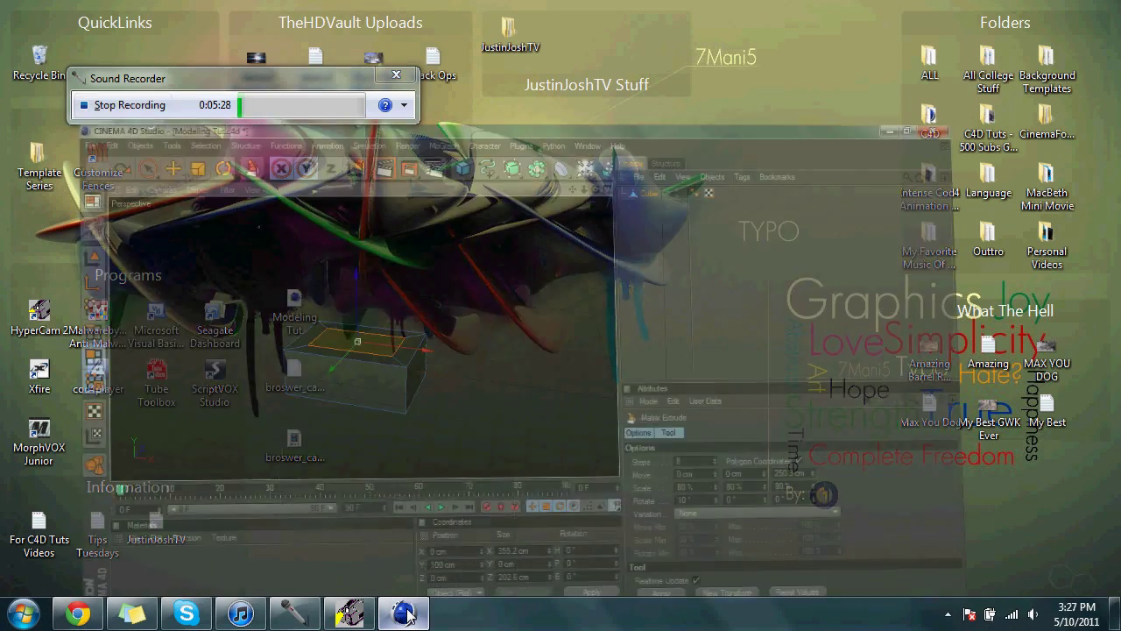
# Pull the inset face's far-right corner upward with the Magnet, undo the pull, and raise the same corner again by about 130 cm
pyautogui.rightClick(503, 298)
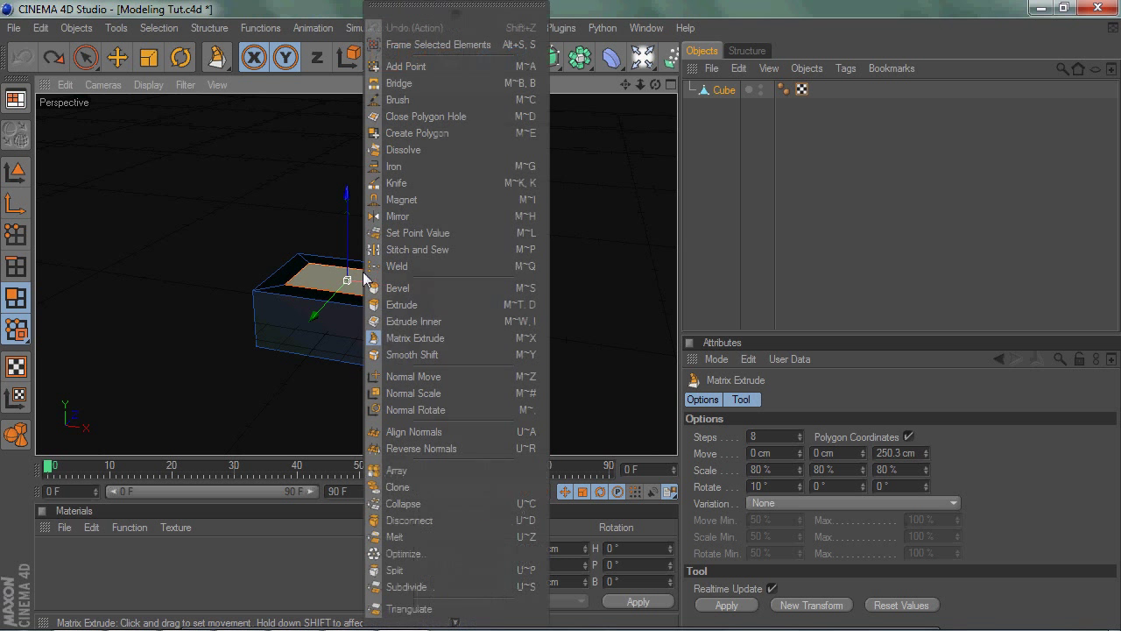
pyautogui.click(448, 198)
pyautogui.scroll(5, 450, 210)
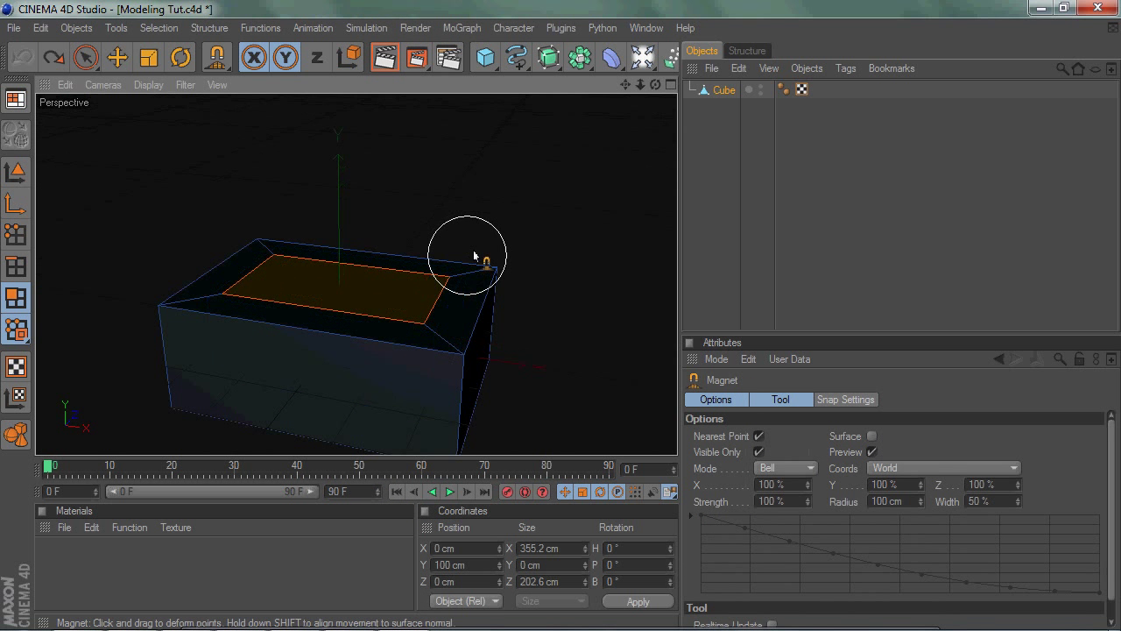
pyautogui.rightClick(387, 280)
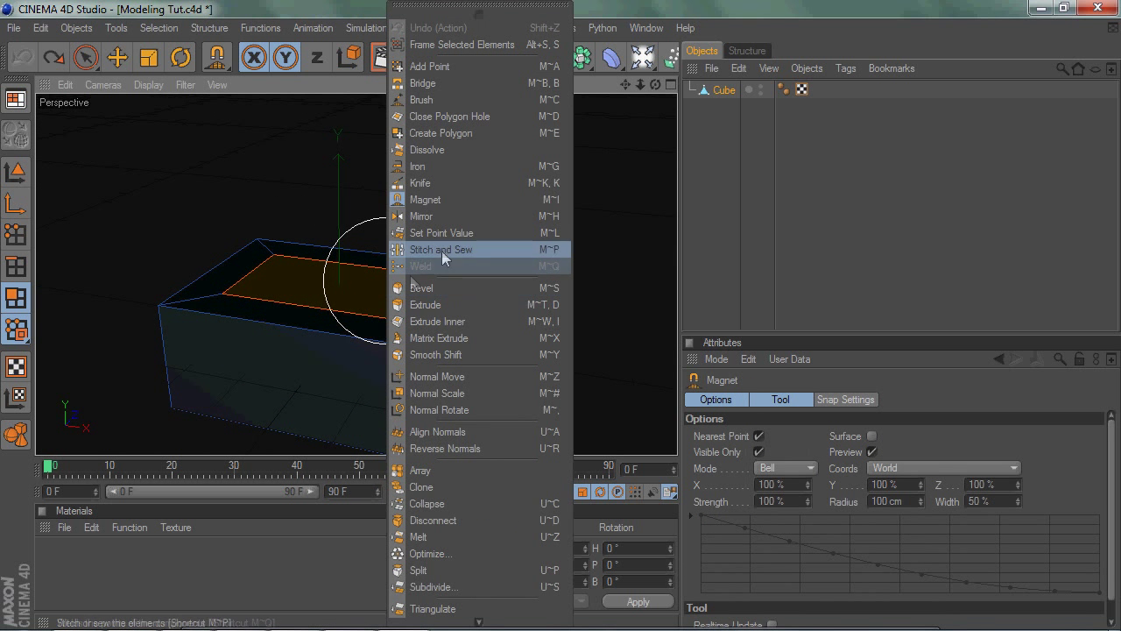
pyautogui.click(443, 198)
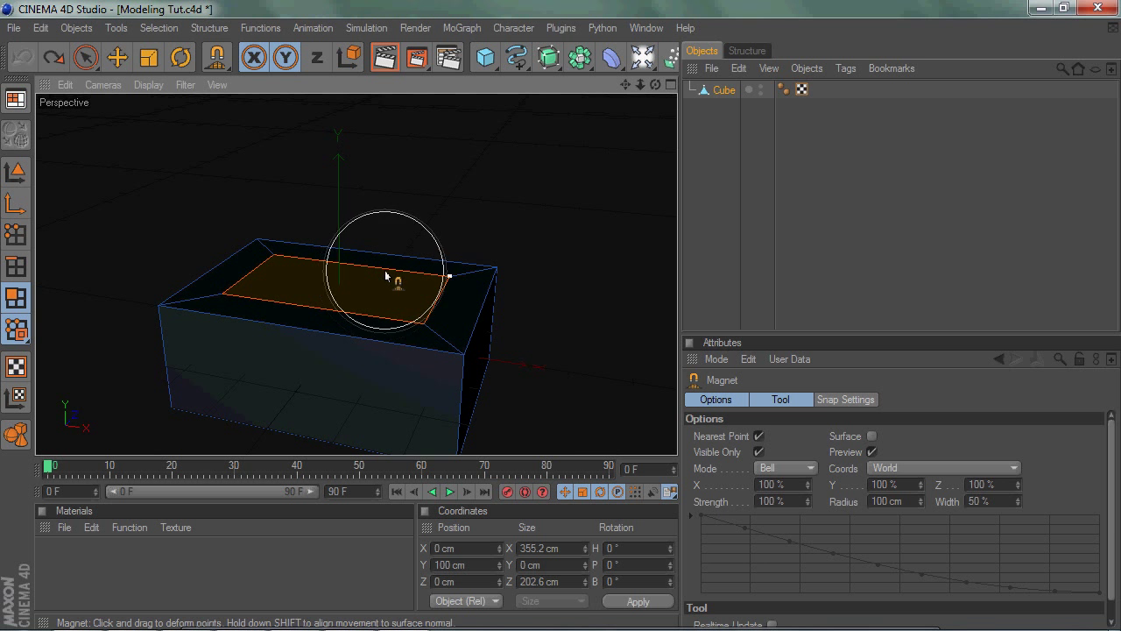
pyautogui.rightClick(382, 272)
pyautogui.click(455, 192)
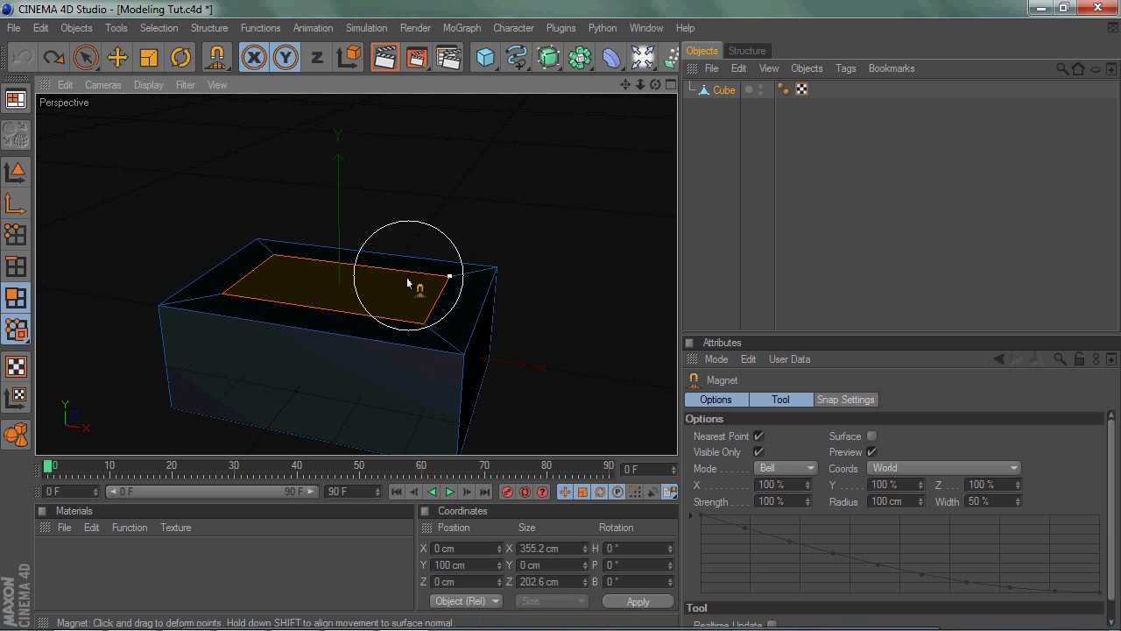
pyautogui.moveTo(430, 251); pyautogui.dragTo(481, 167)
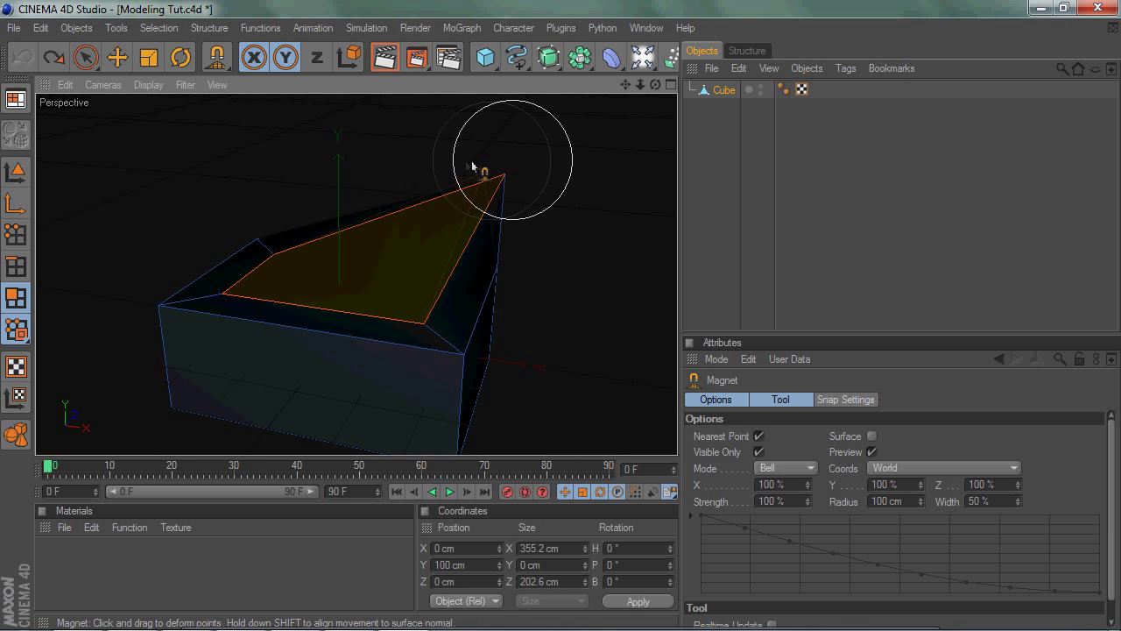
pyautogui.hotkey('ctrl', 'z')
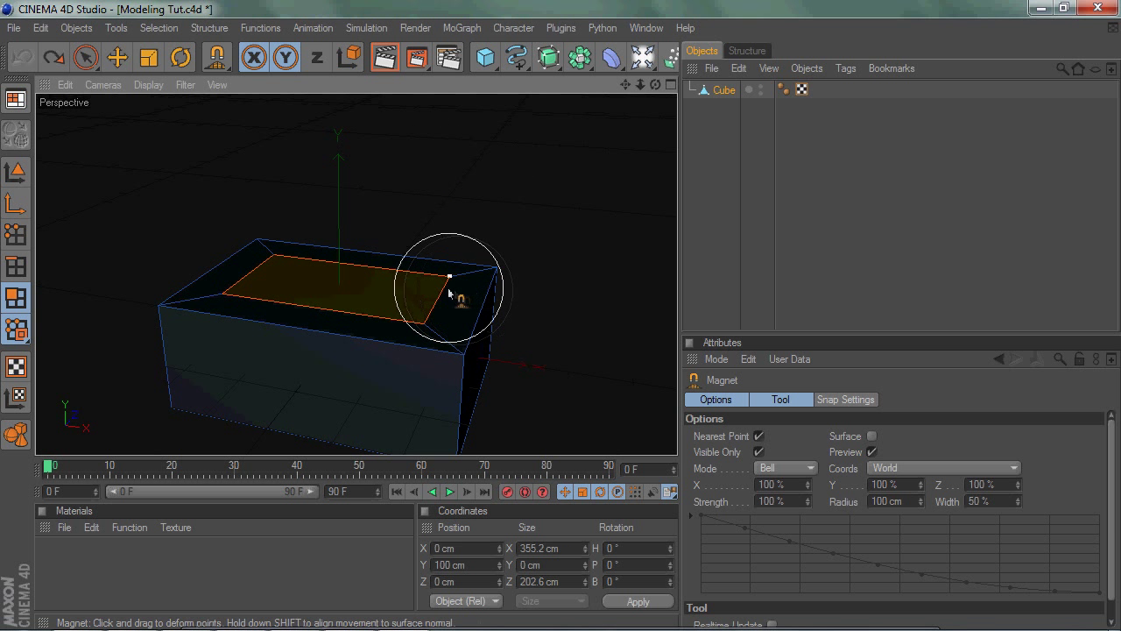
pyautogui.moveTo(453, 295); pyautogui.dragTo(423, 206)
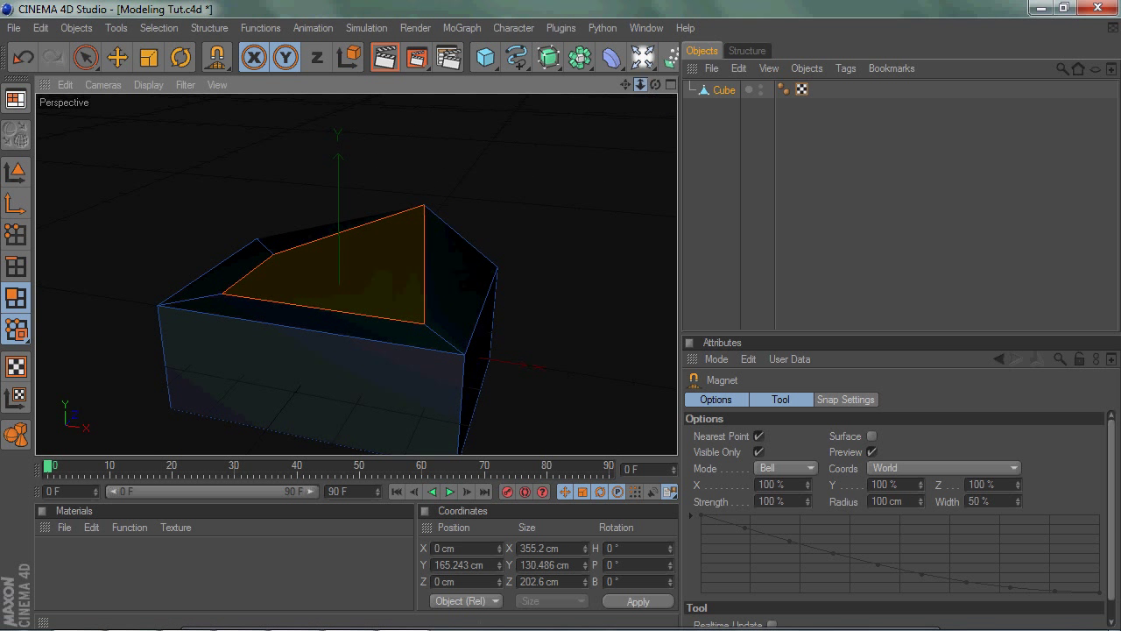
# Matrix Extrude the deformed inset face in 8 steps with about 0.25 cm movement per step
pyautogui.moveTo(655, 84); pyautogui.dragTo(608, 103)
pyautogui.rightClick(320, 263)
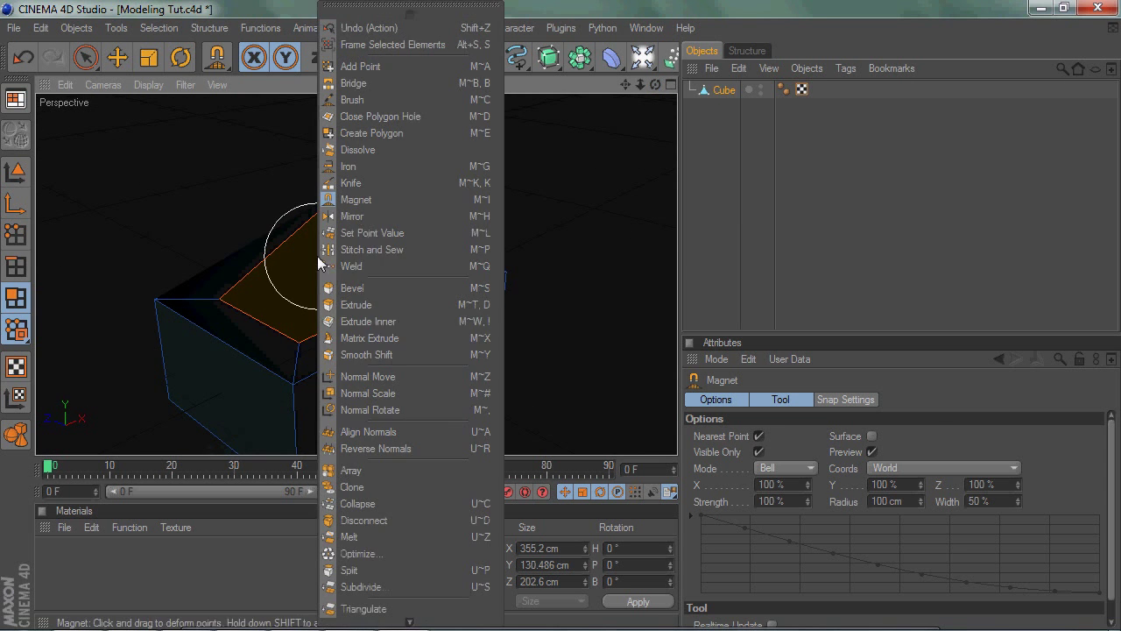
pyautogui.click(368, 337)
pyautogui.moveTo(481, 282); pyautogui.dragTo(437, 245)
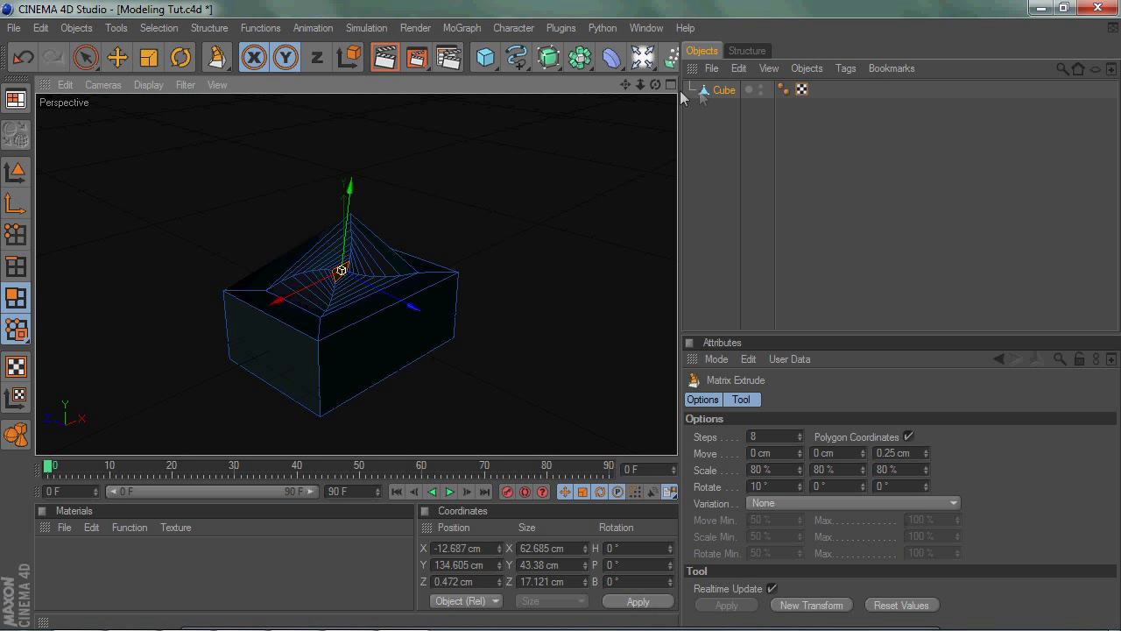
# Switch to the Move tool and deselect the Cube
pyautogui.moveTo(655, 84); pyautogui.dragTo(570, 86)
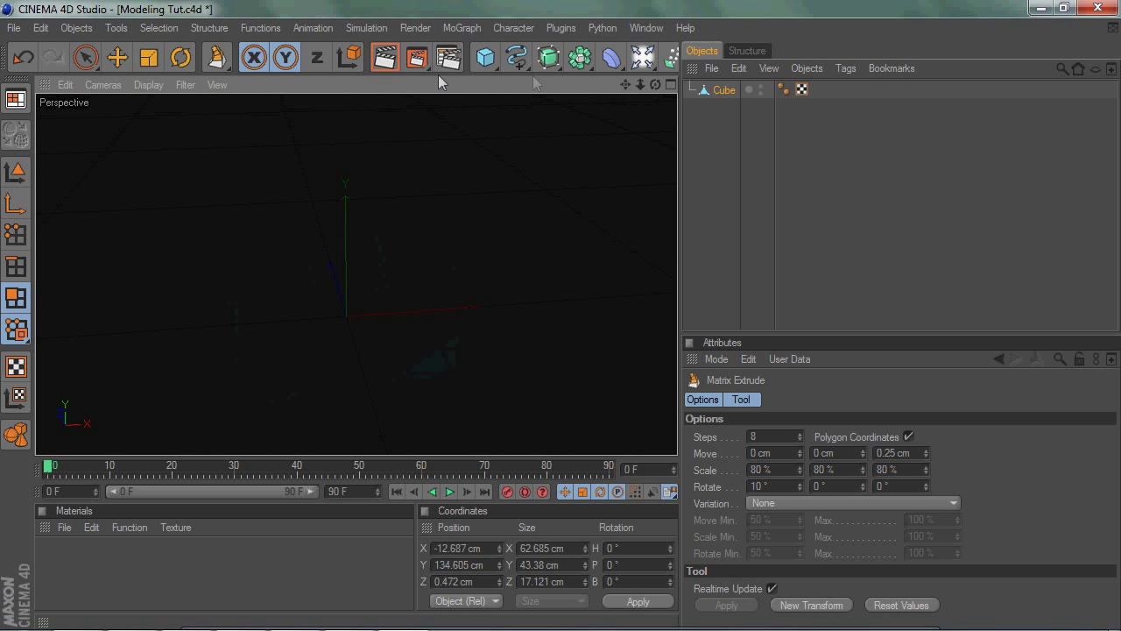
pyautogui.click(120, 58)
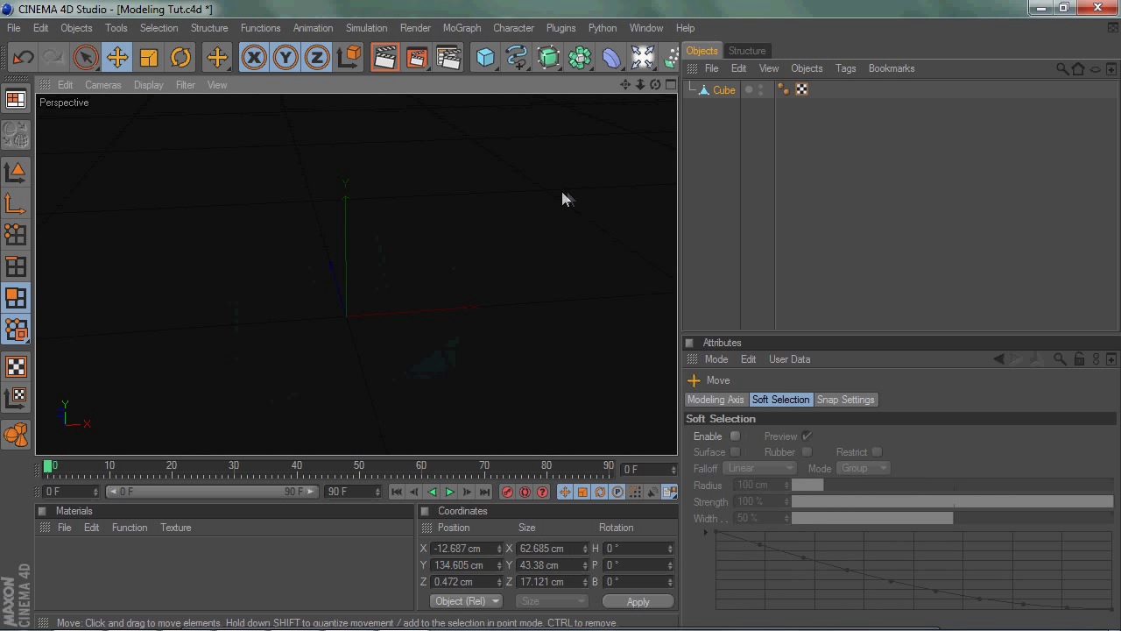
pyautogui.moveTo(656, 85); pyautogui.dragTo(656, 85)
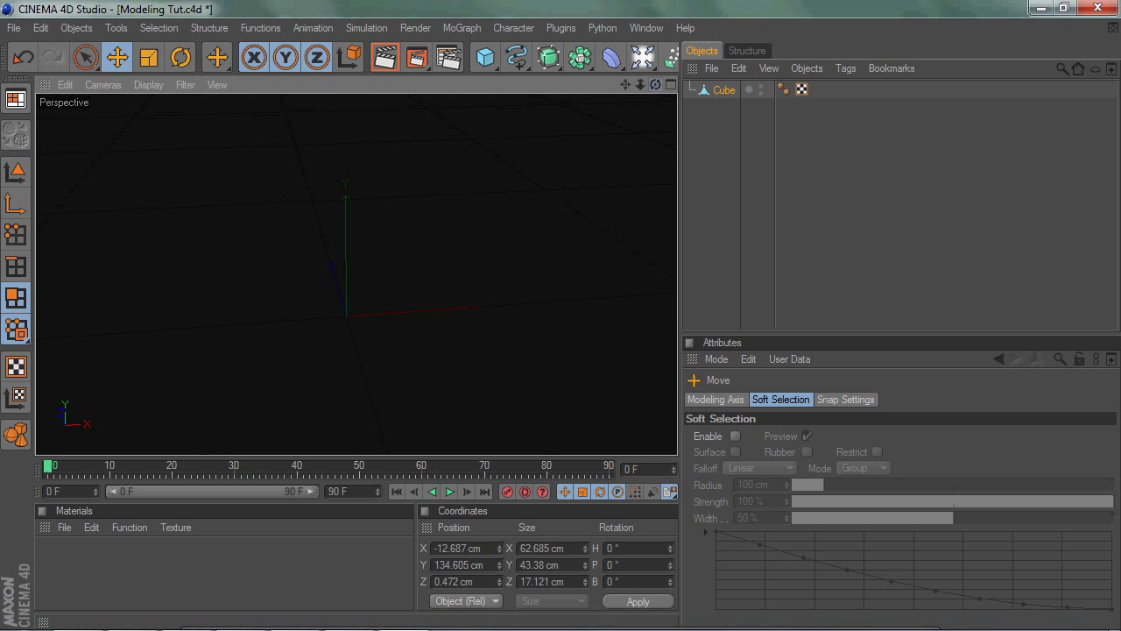
pyautogui.click(738, 142)
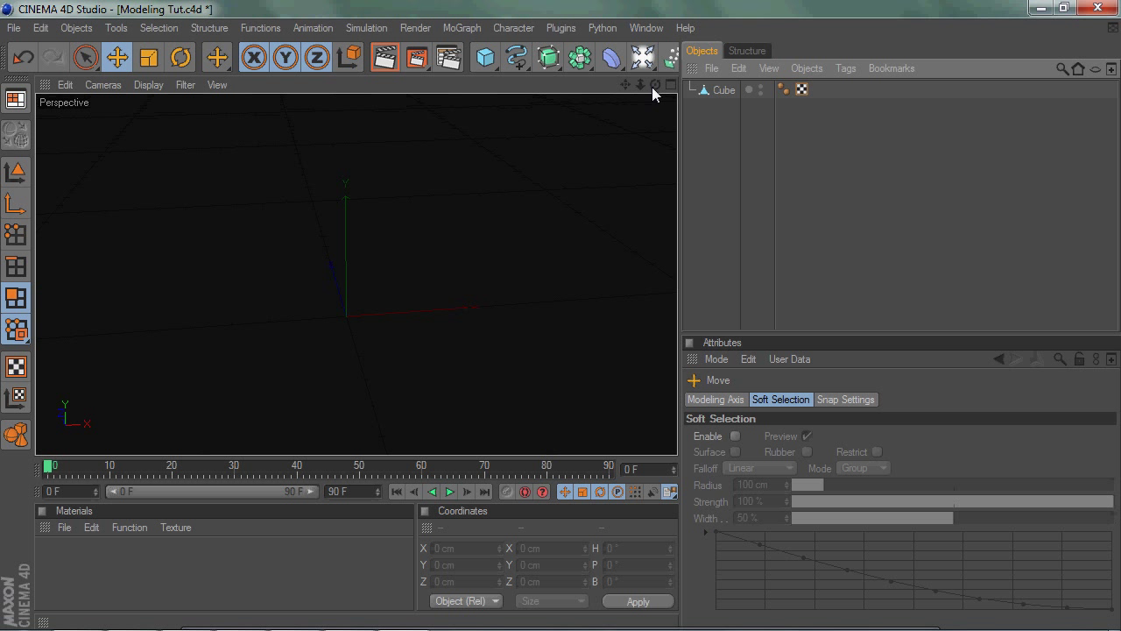
pyautogui.click(718, 92)
pyautogui.click(741, 130)
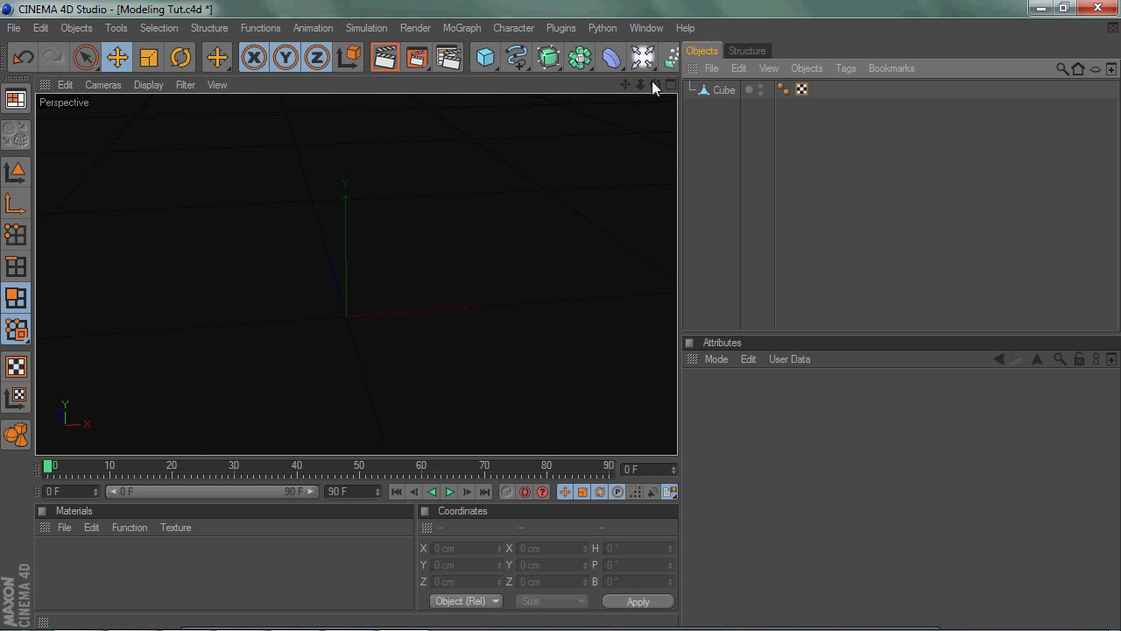
pyautogui.moveTo(1086, 620)
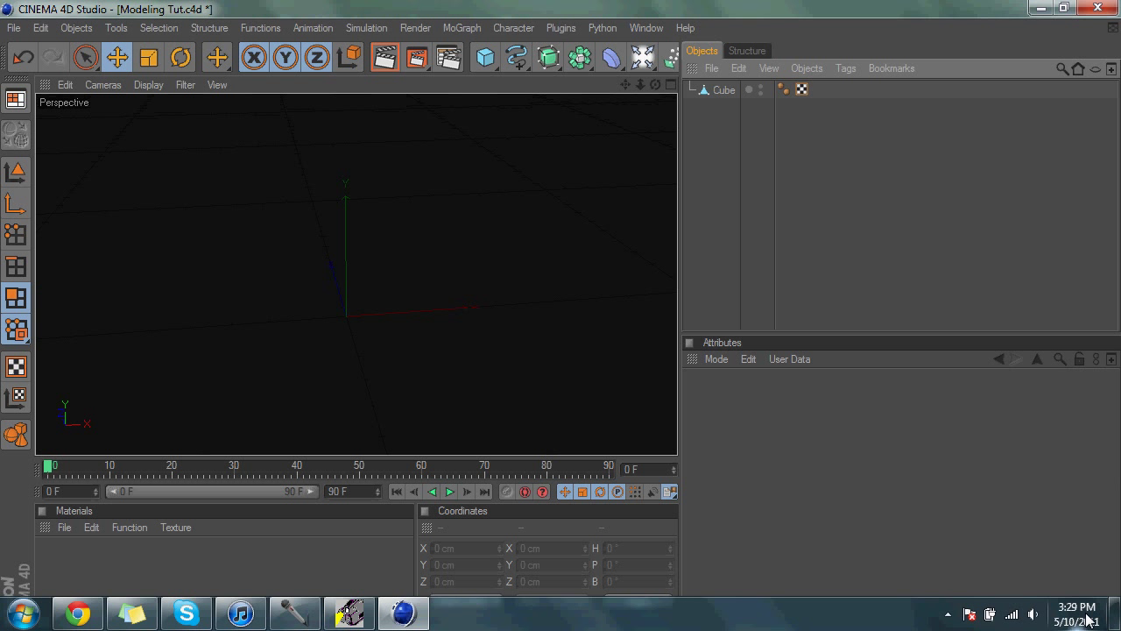